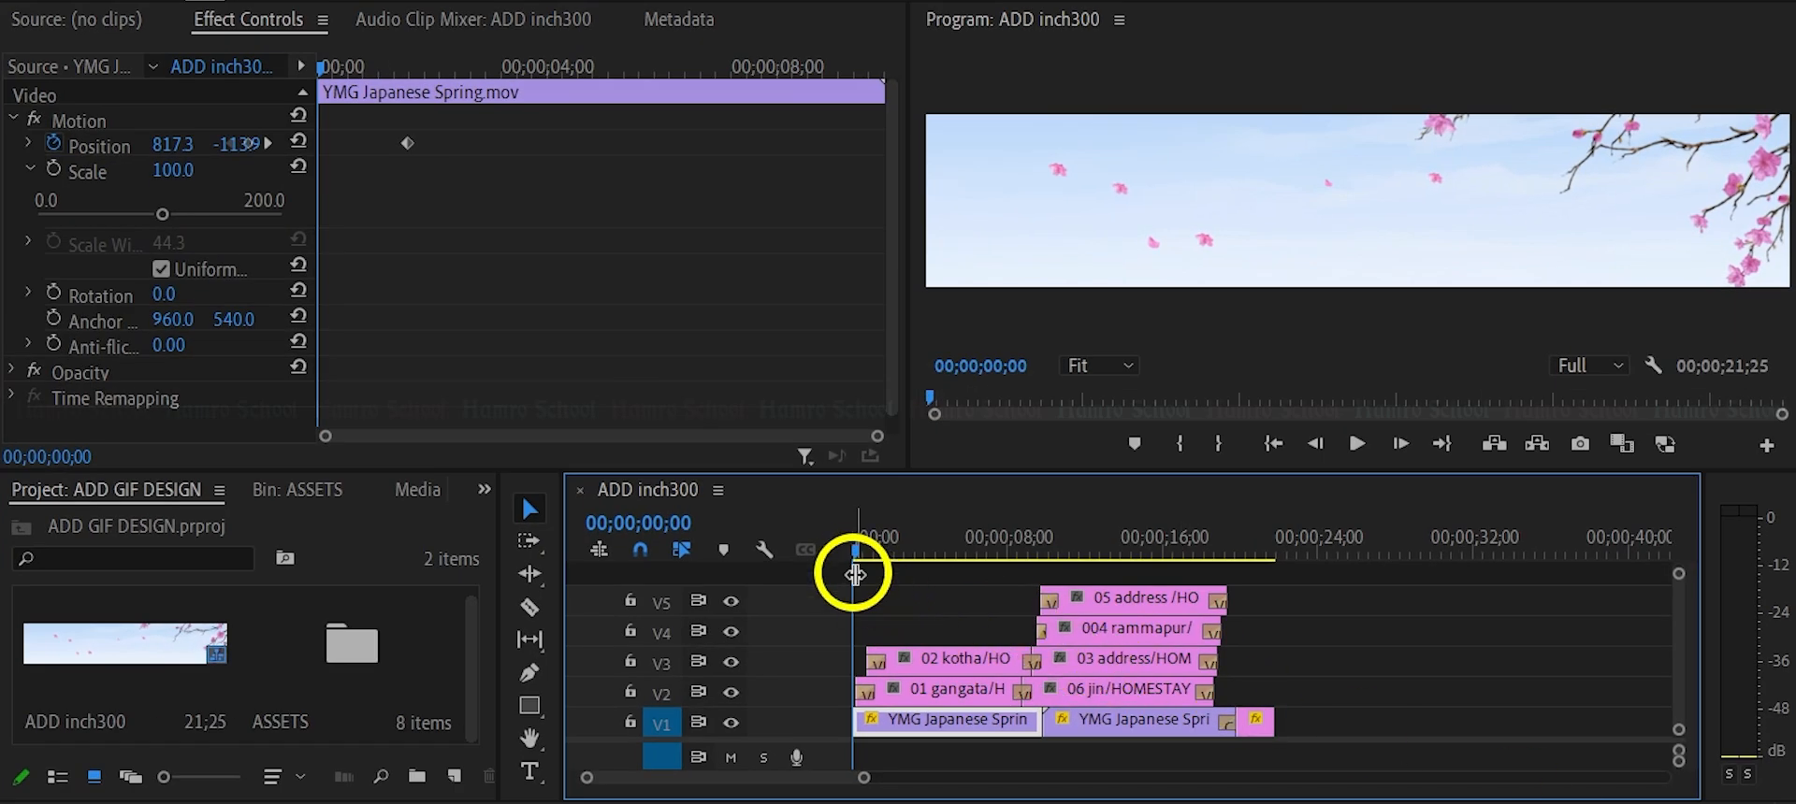
Play the ADD inch300 sequence from its start to its end, and return the playhead near the beginning.
drag(906, 554, 851, 570)
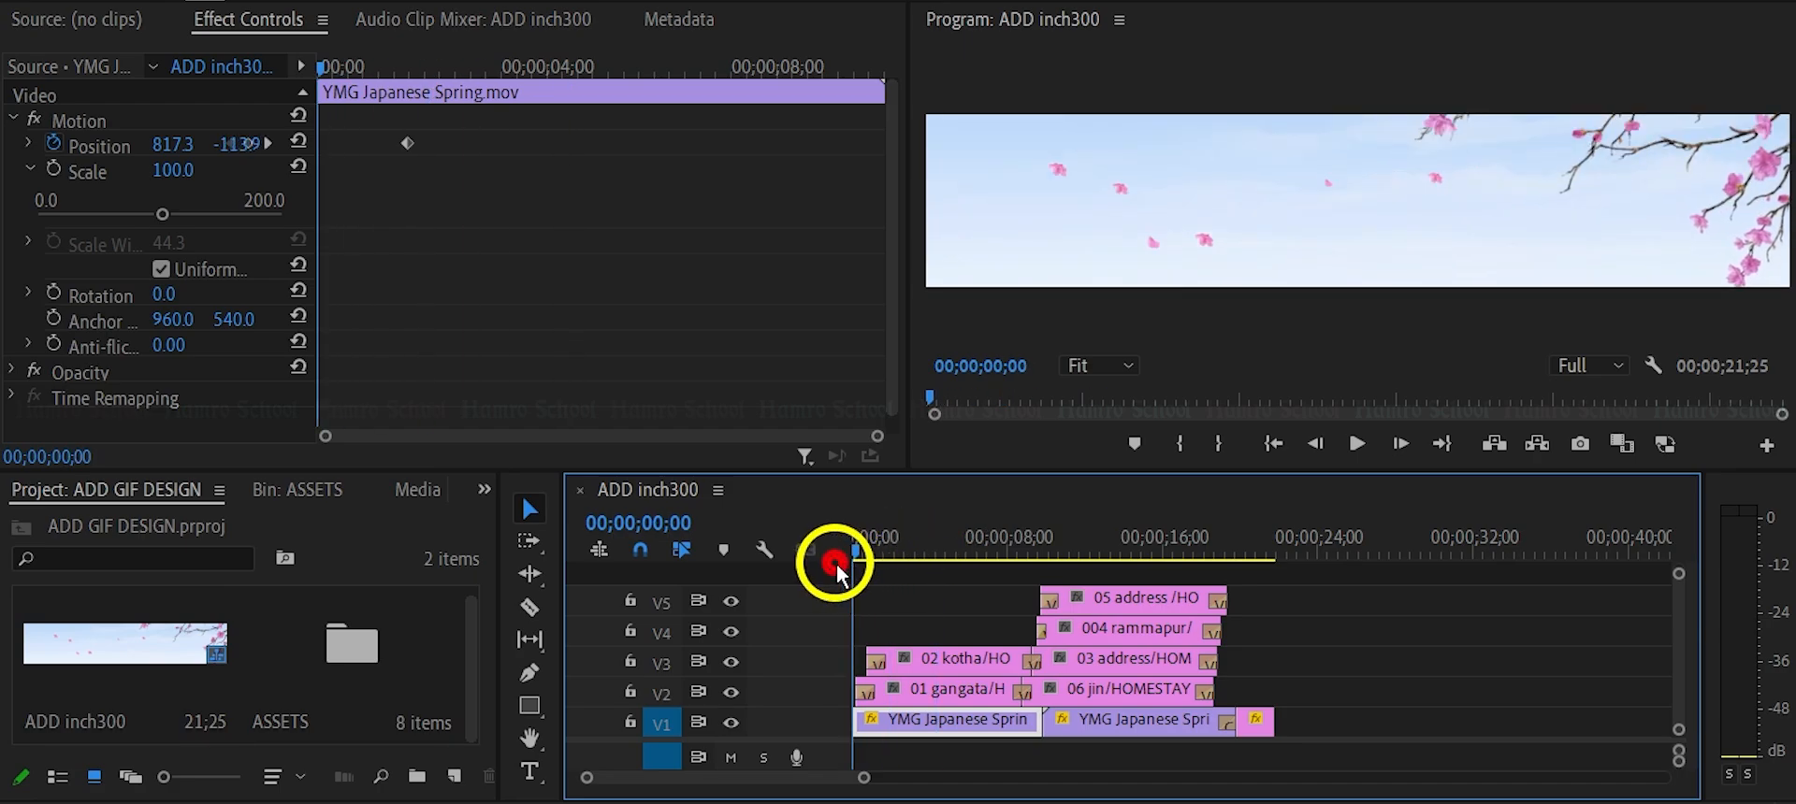
key(space)
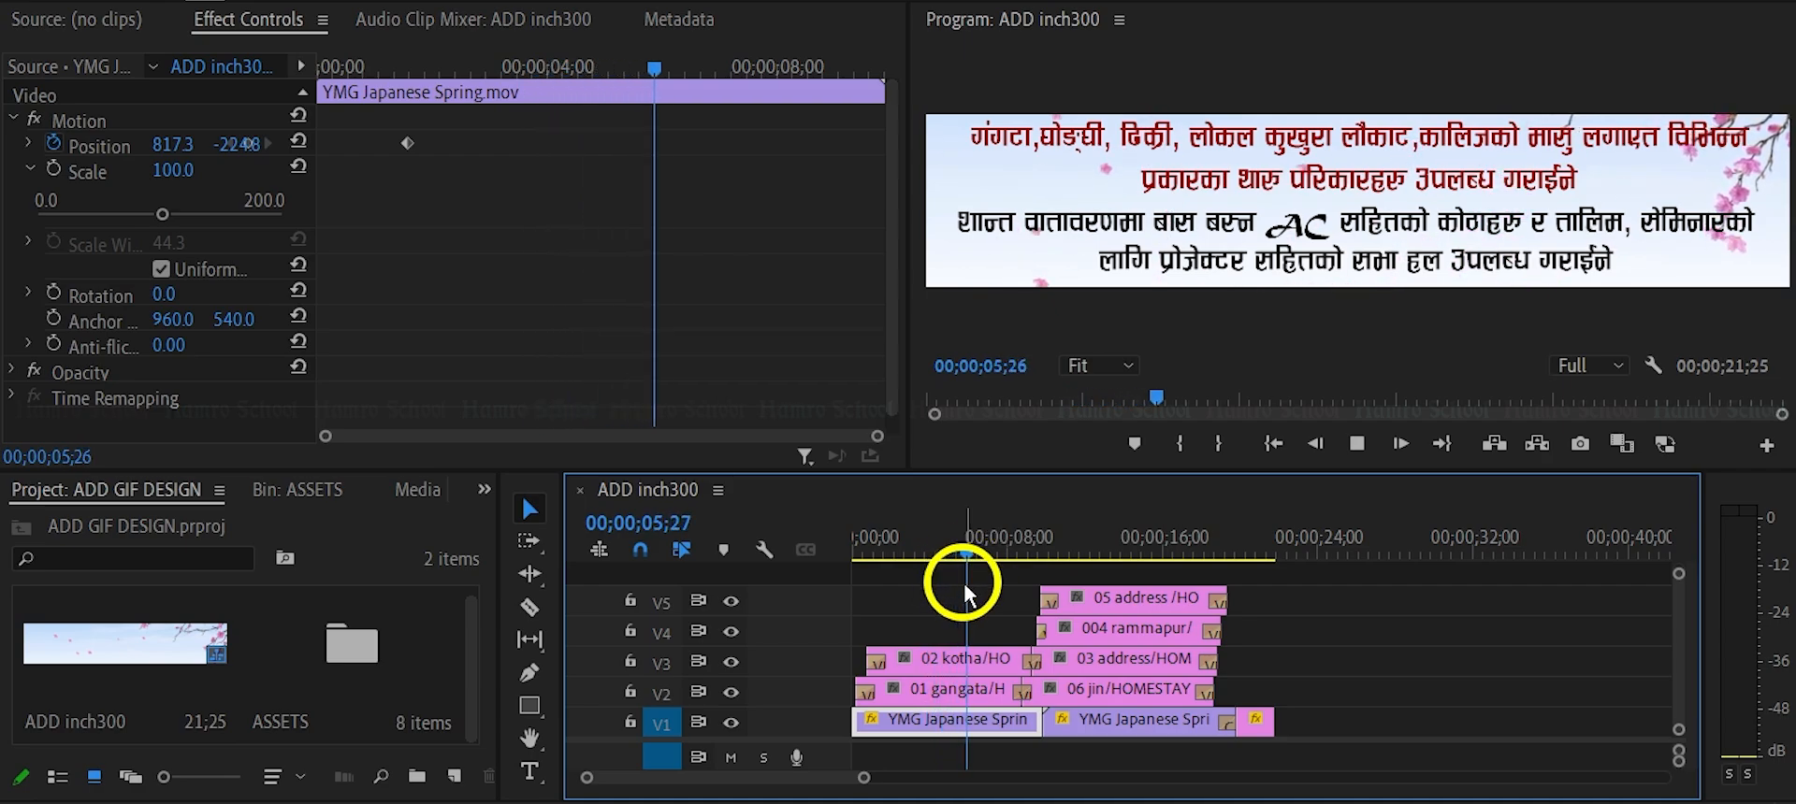
key(space)
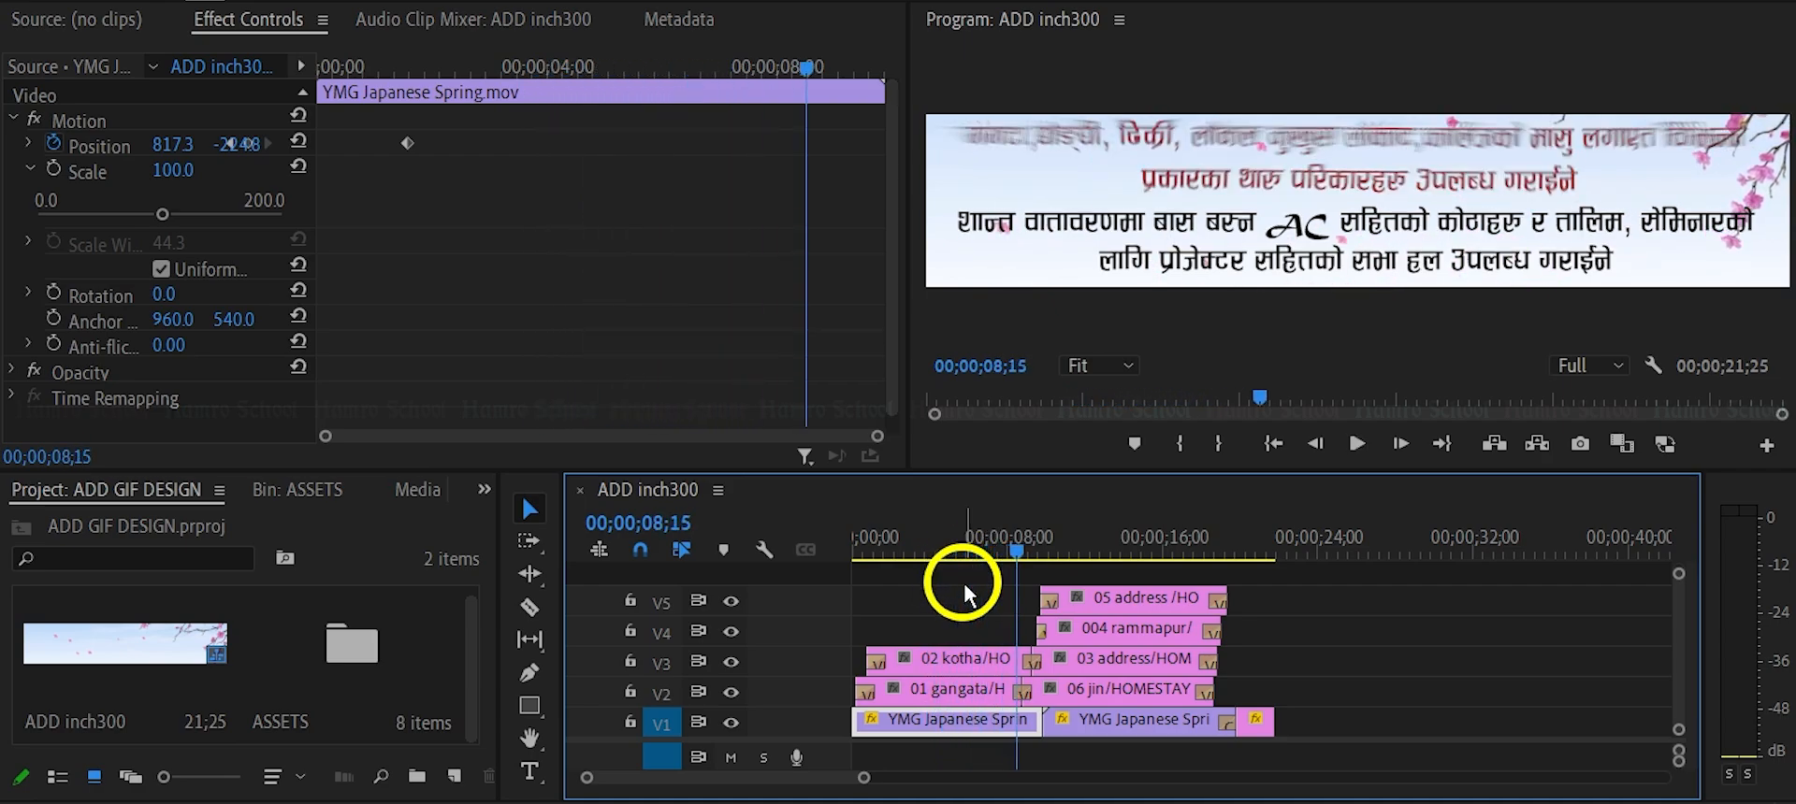
key(space)
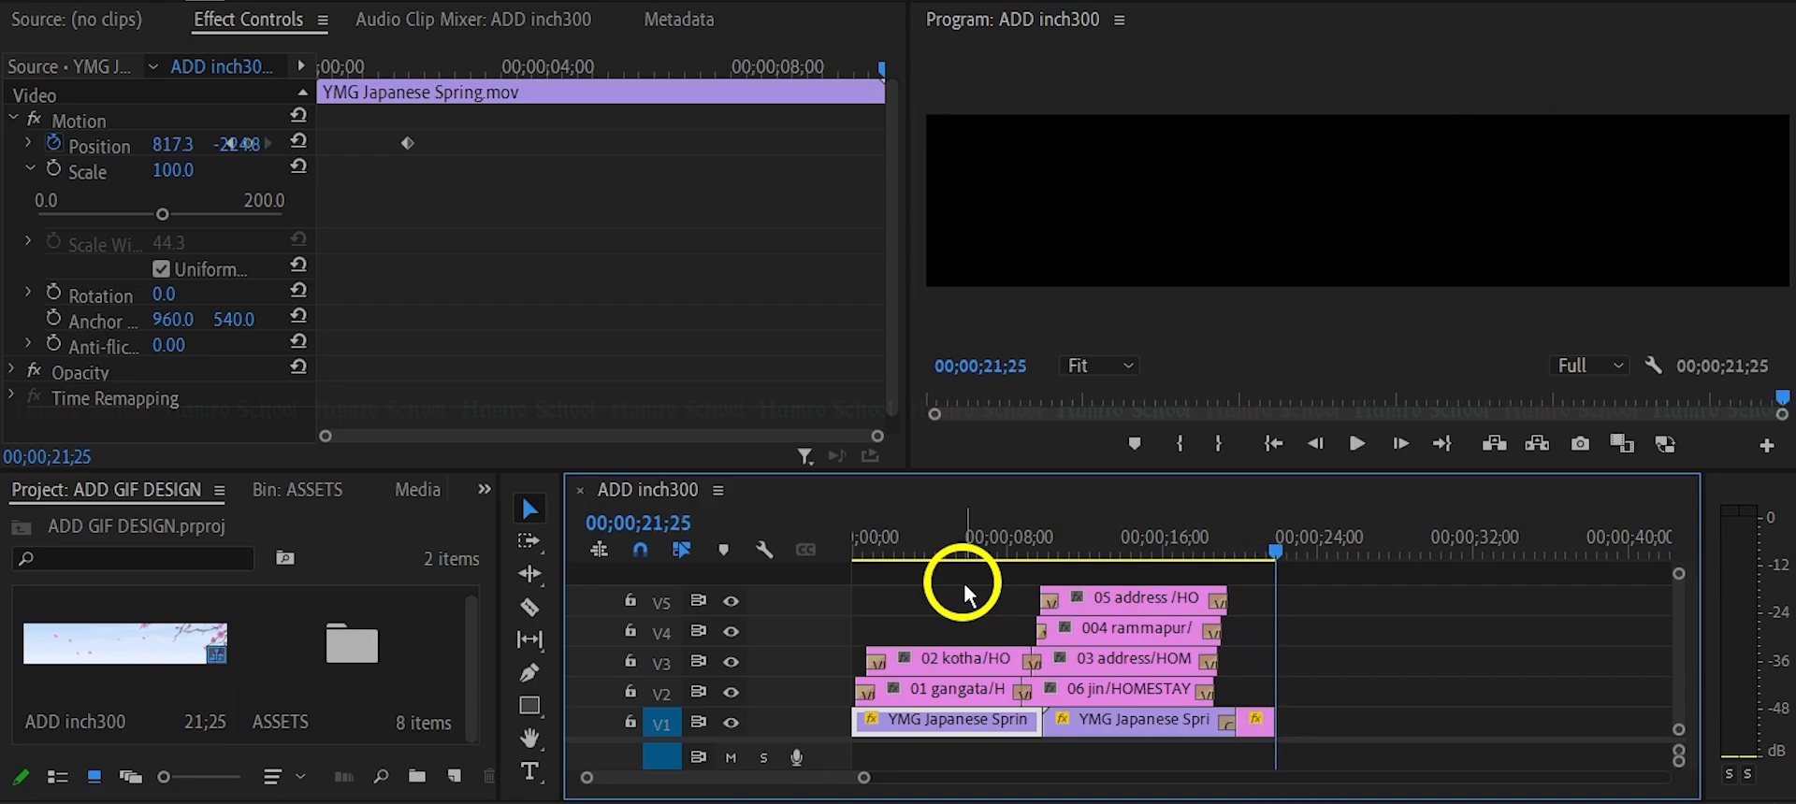
click(907, 548)
click(854, 549)
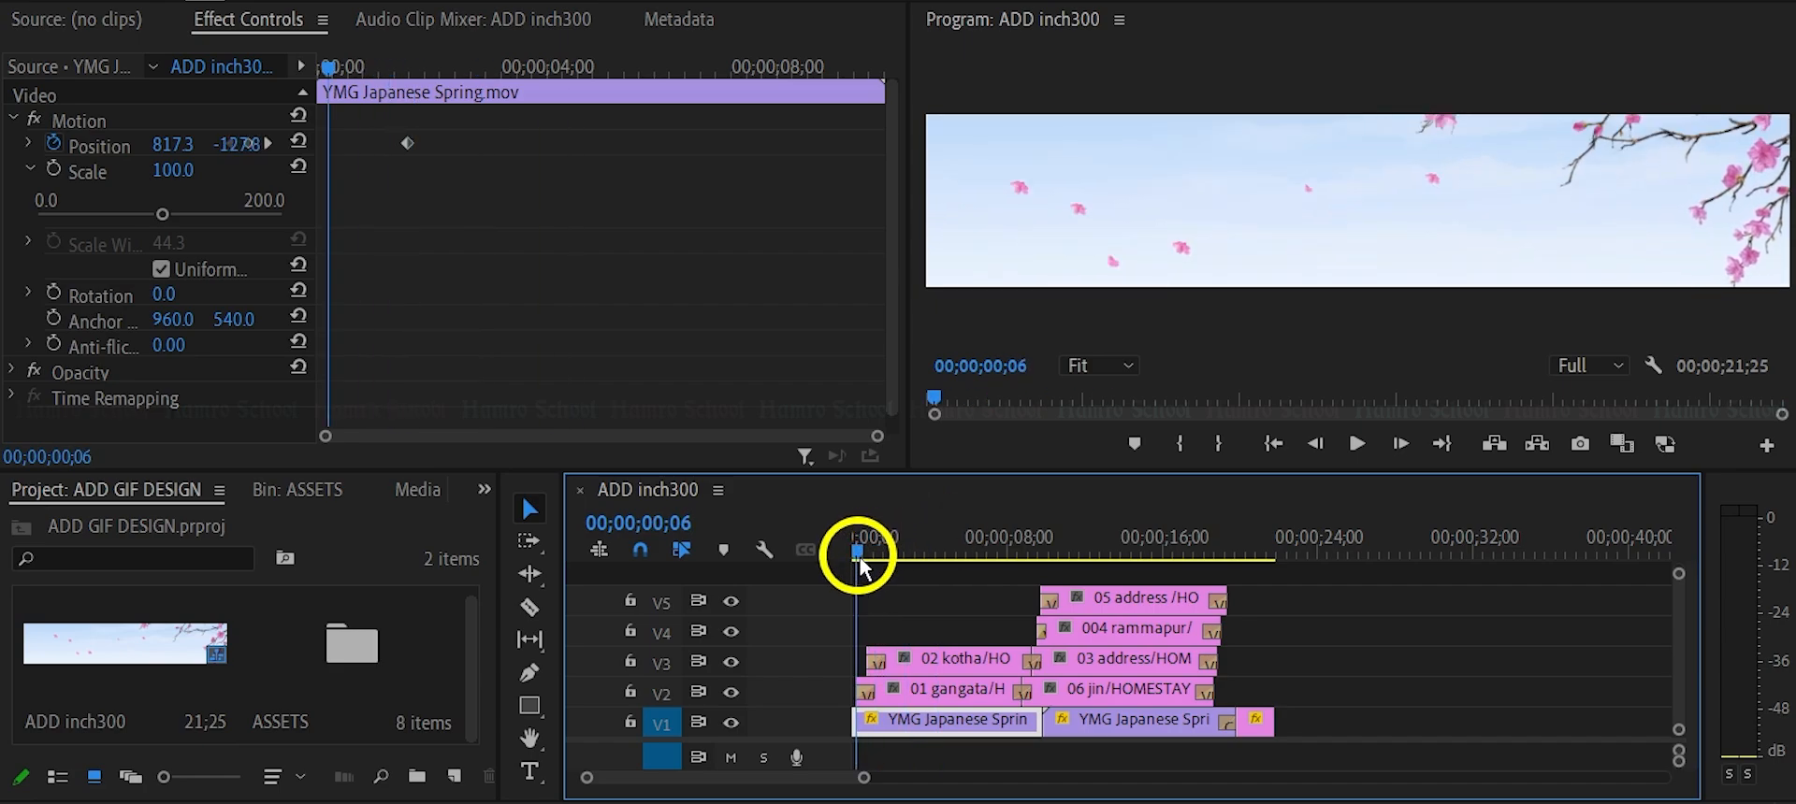
Open the ASSETS bin and look through the imported layers and the background clip.
key(minus)
key(equal)
key(equal)
key(equal)
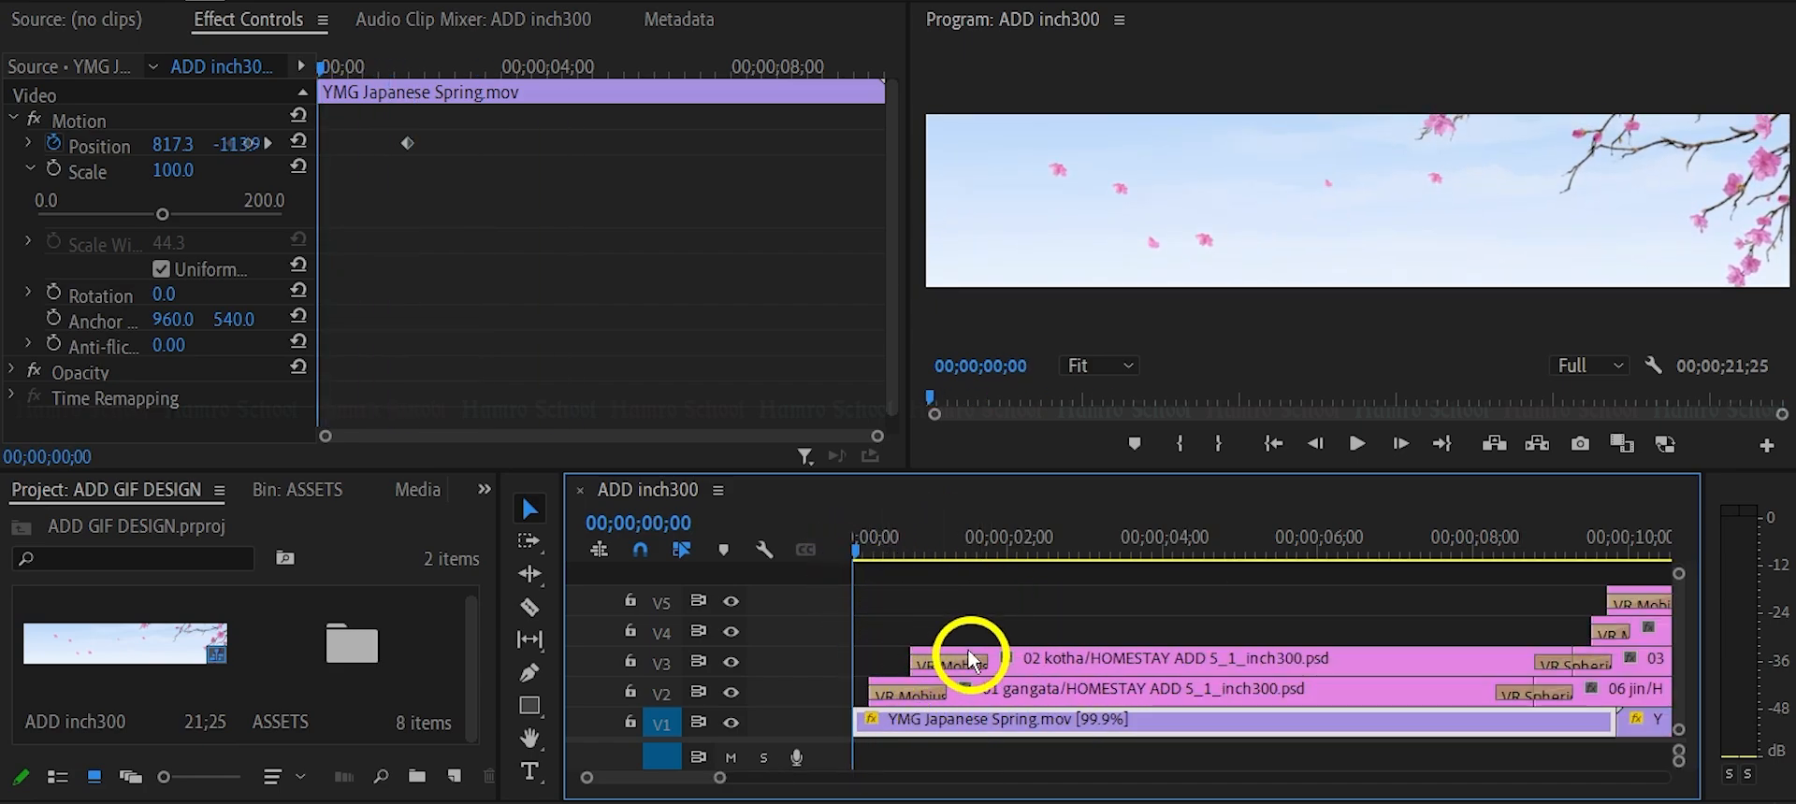
click(341, 675)
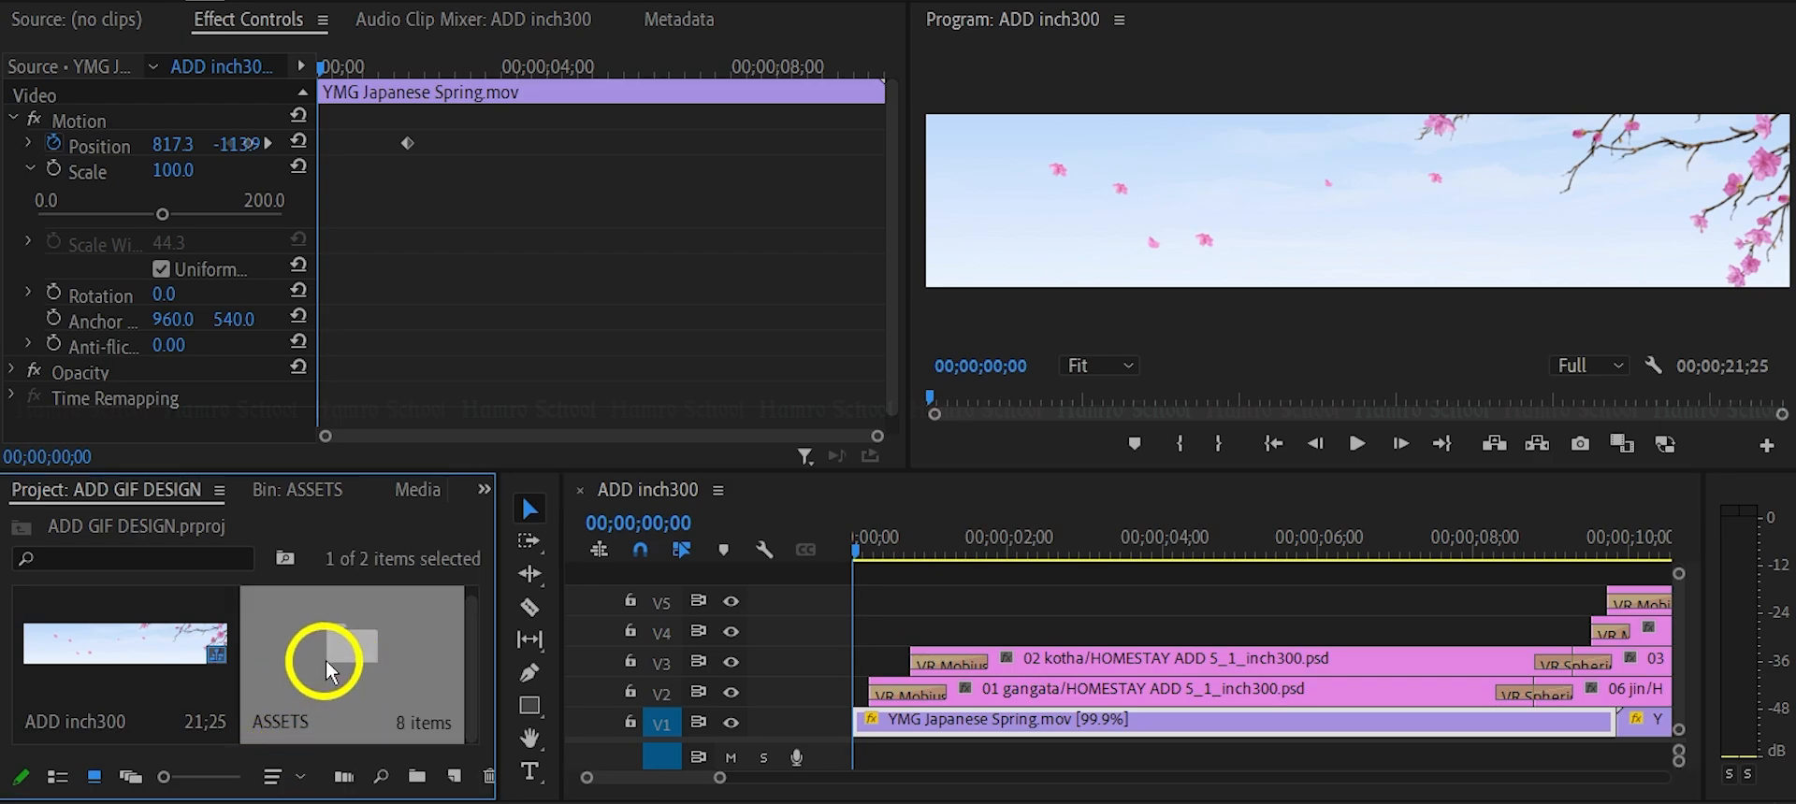
double_click(346, 666)
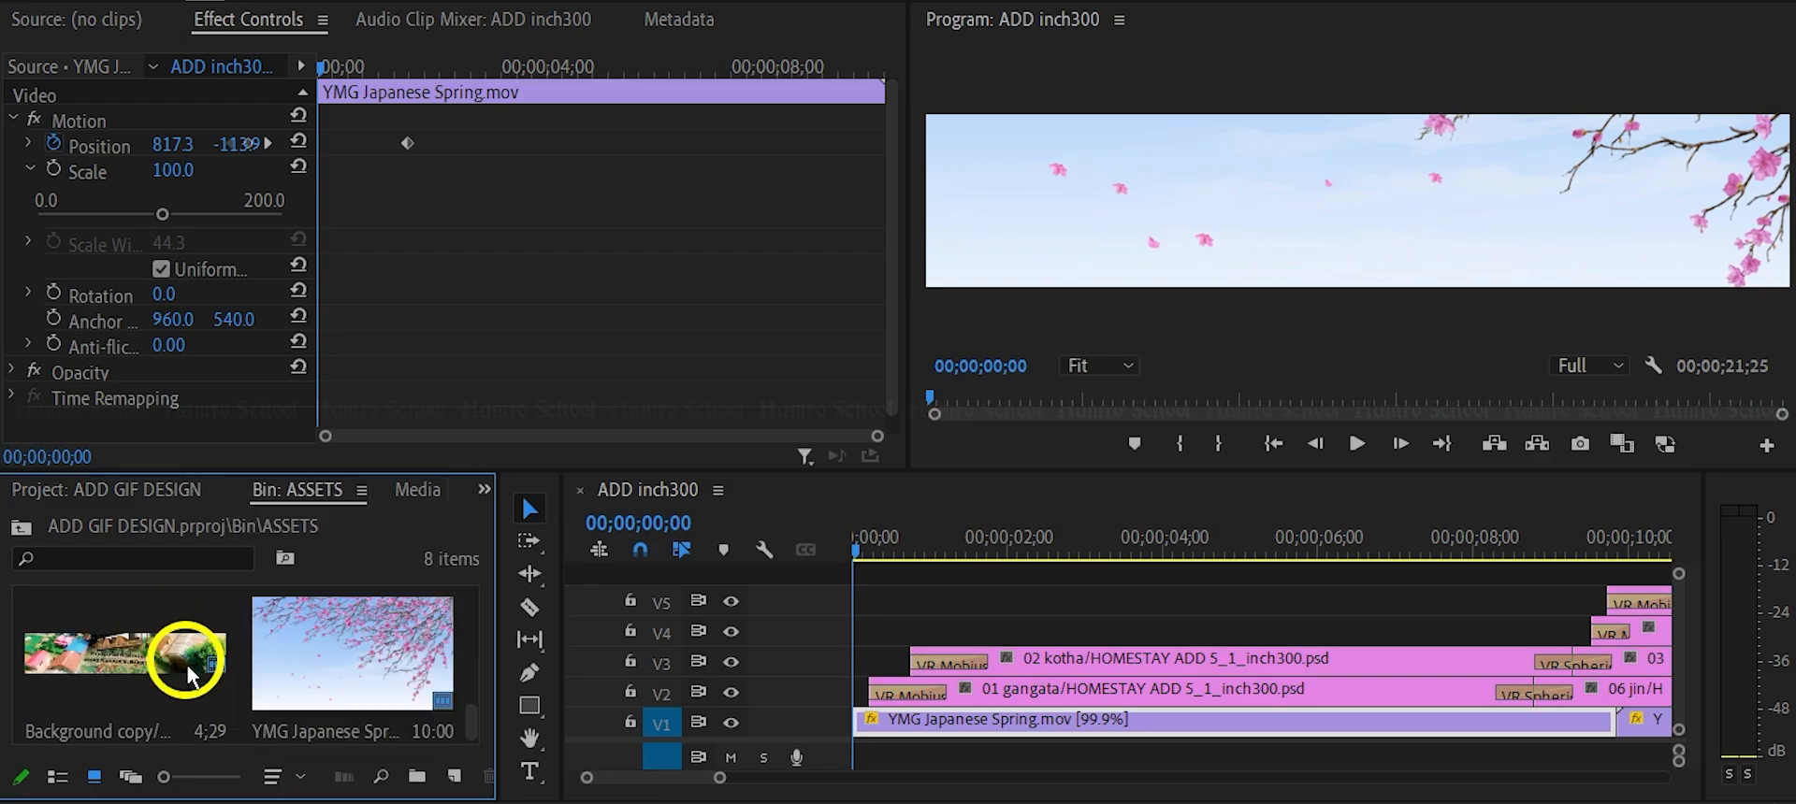
scroll(188, 690, up, 1)
scroll(190, 690, up, 1)
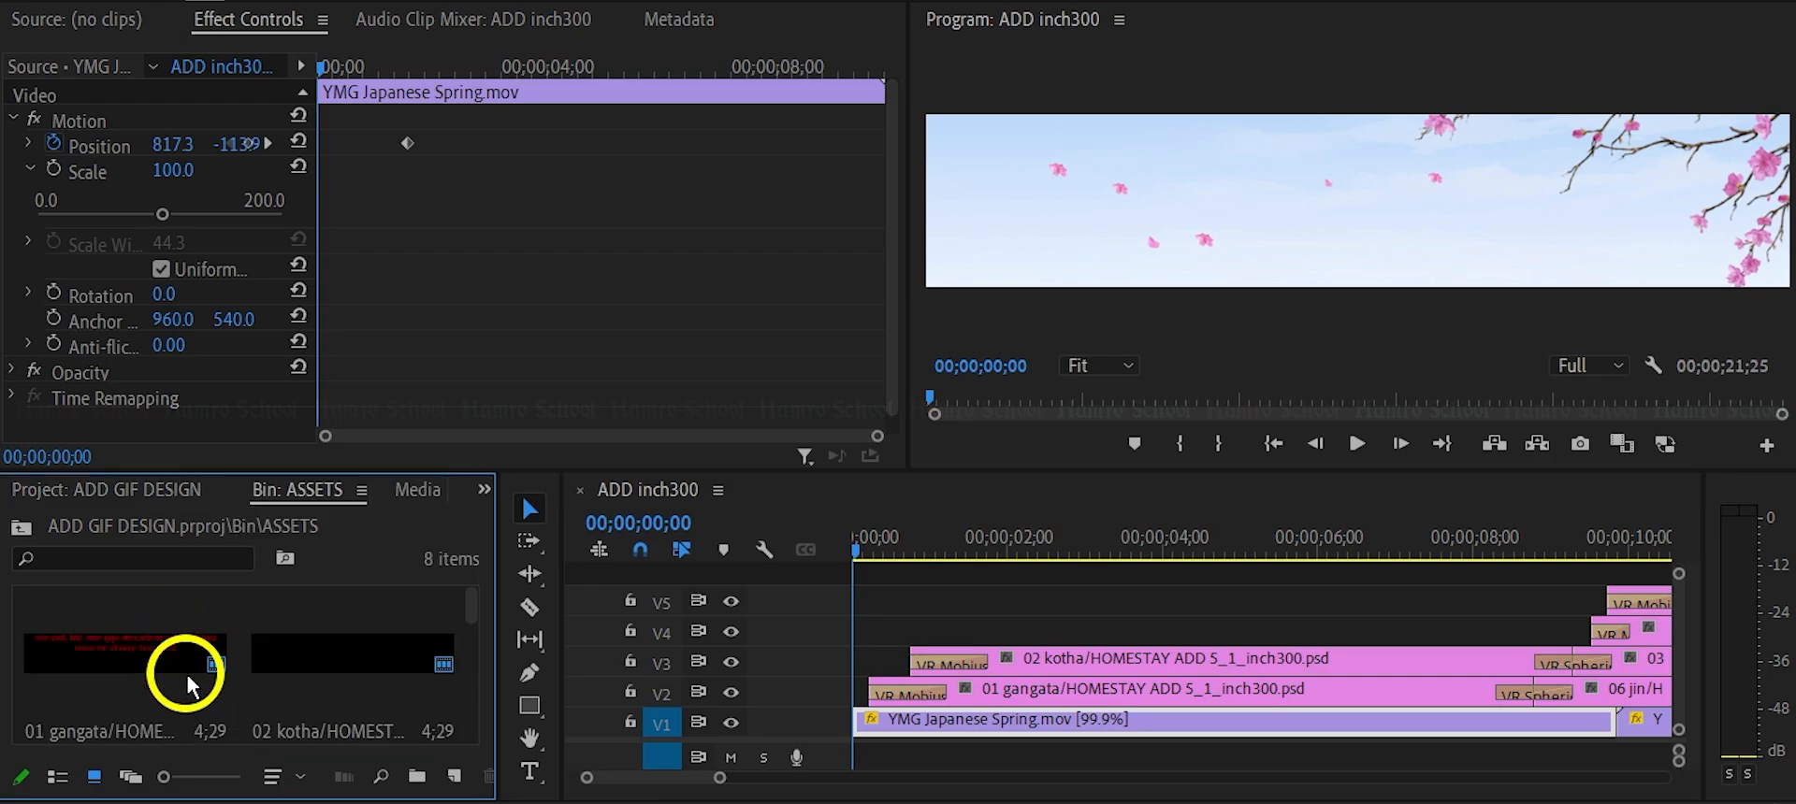
scroll(192, 687, down, 3)
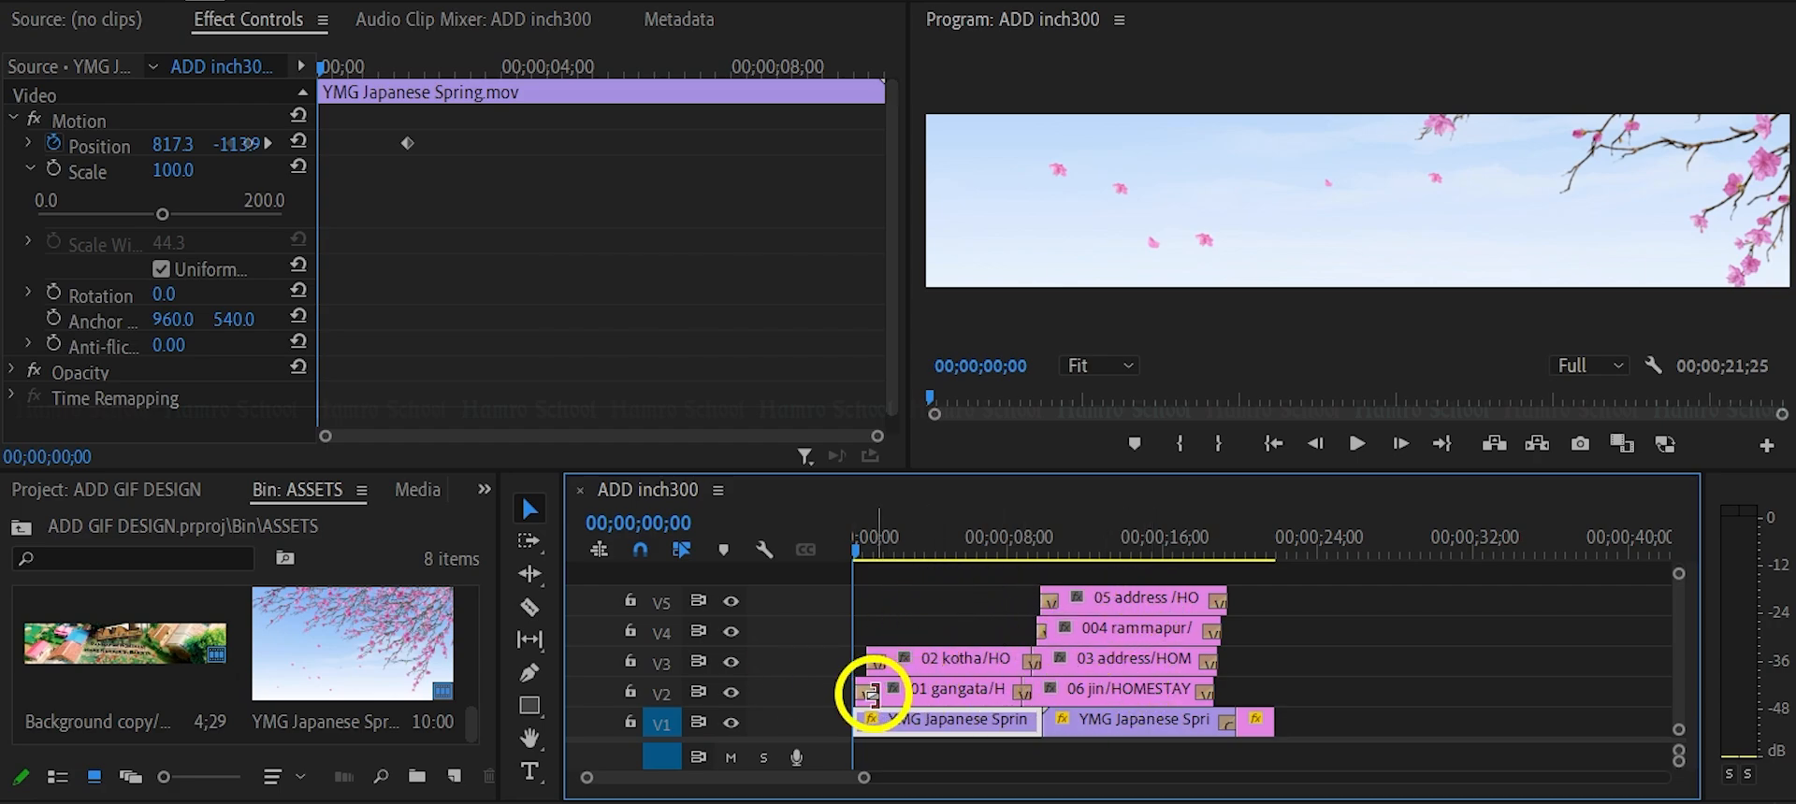
click(938, 668)
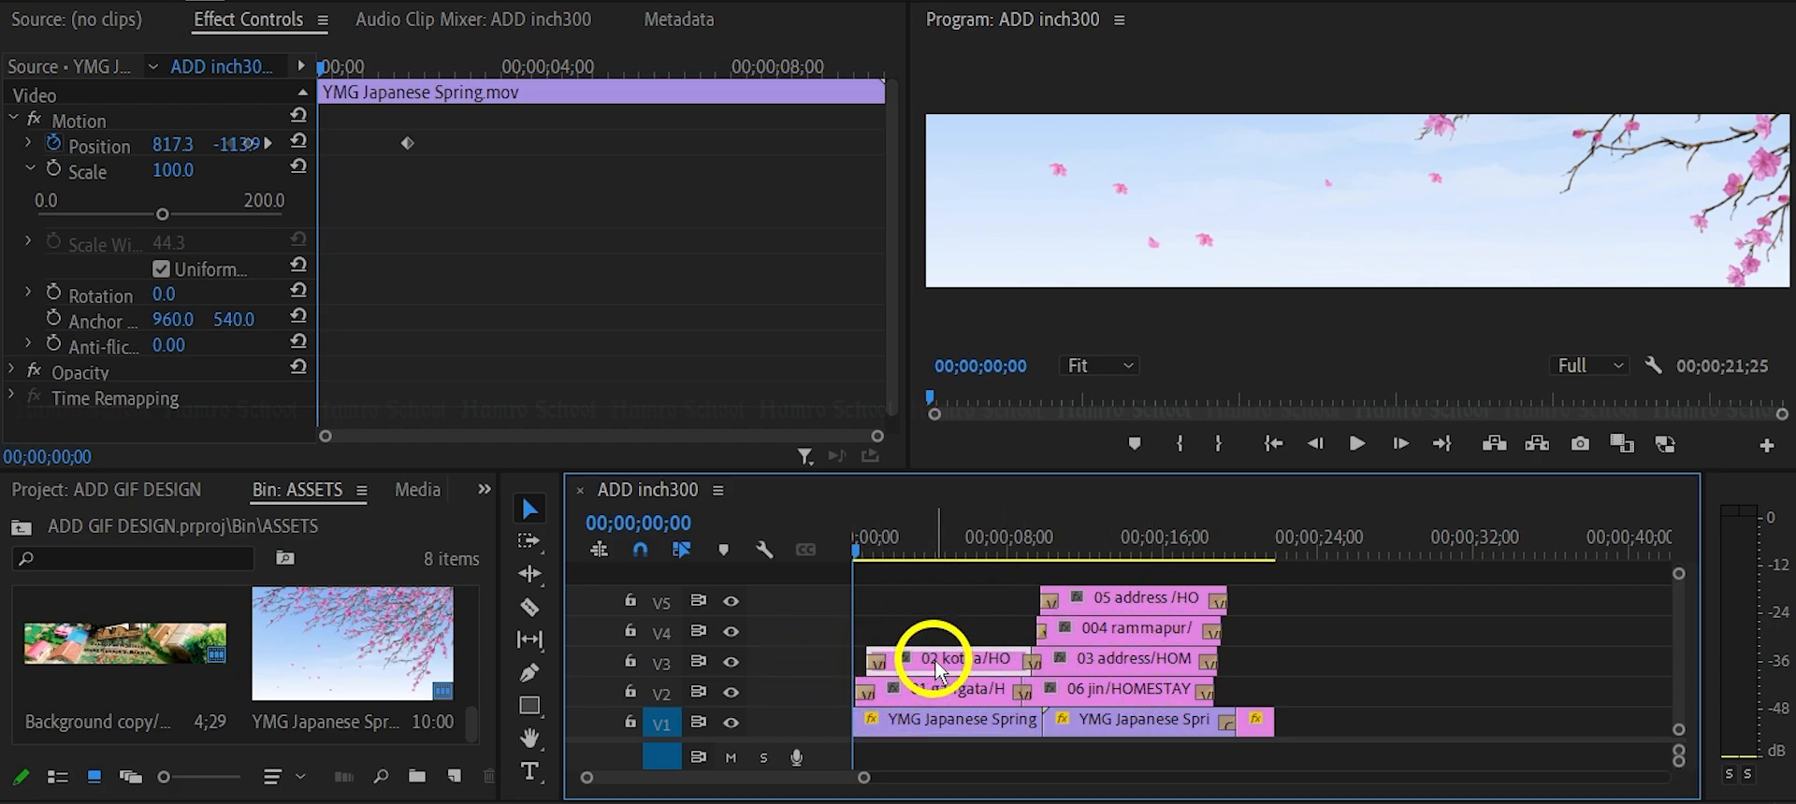
right_click(938, 669)
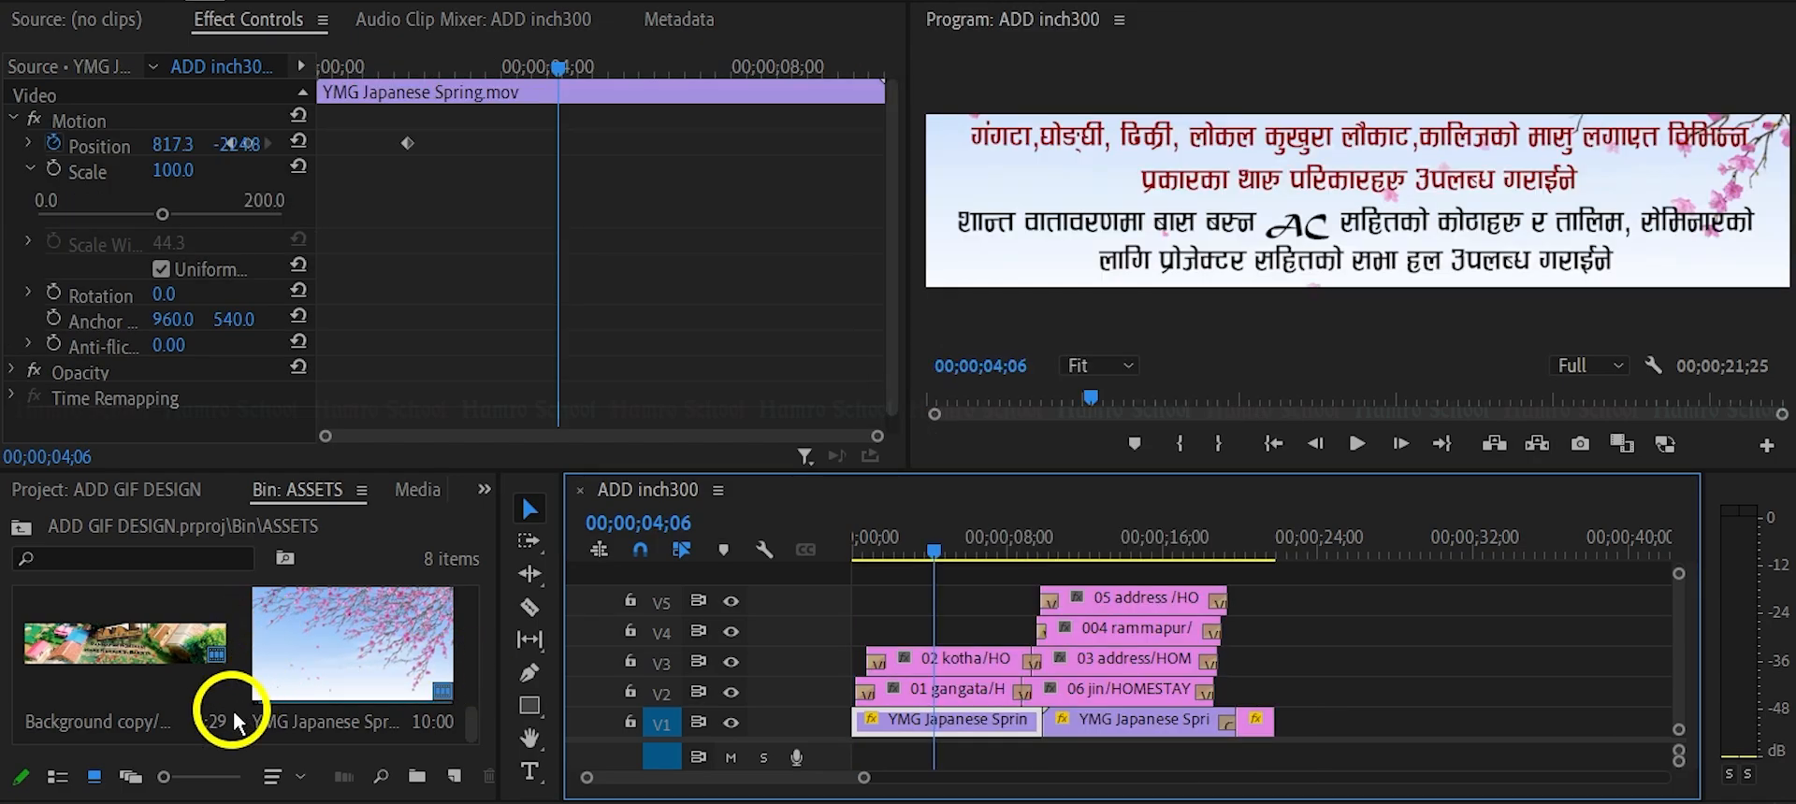
Try importing the layered PSD file new year 2079 as a Sequence, and cancel the import.
click(236, 722)
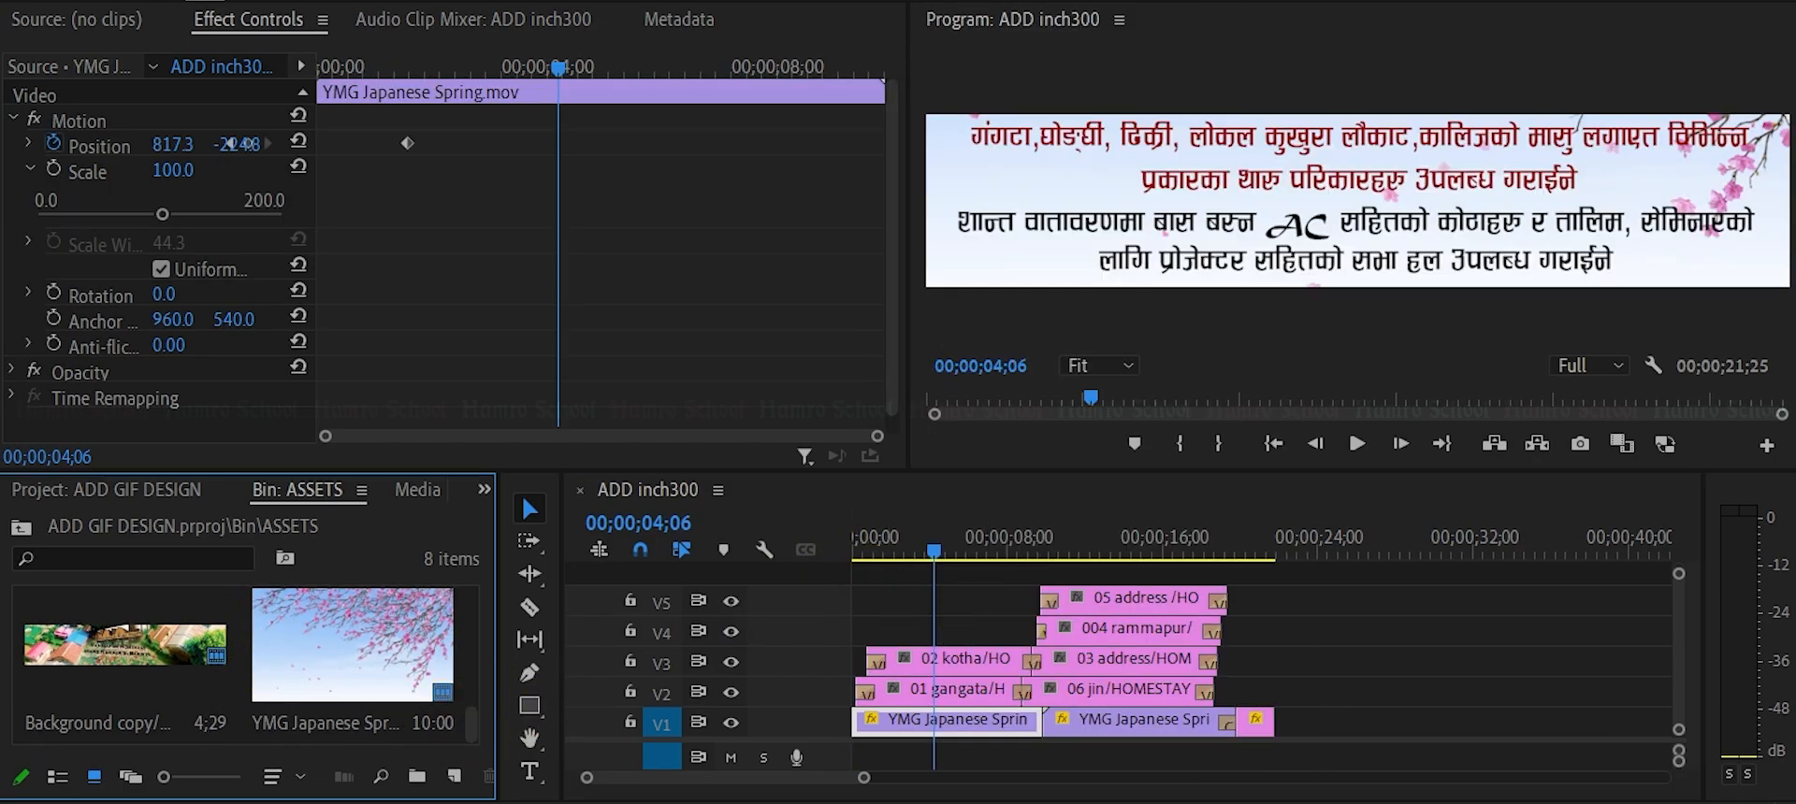
double_click(30, 599)
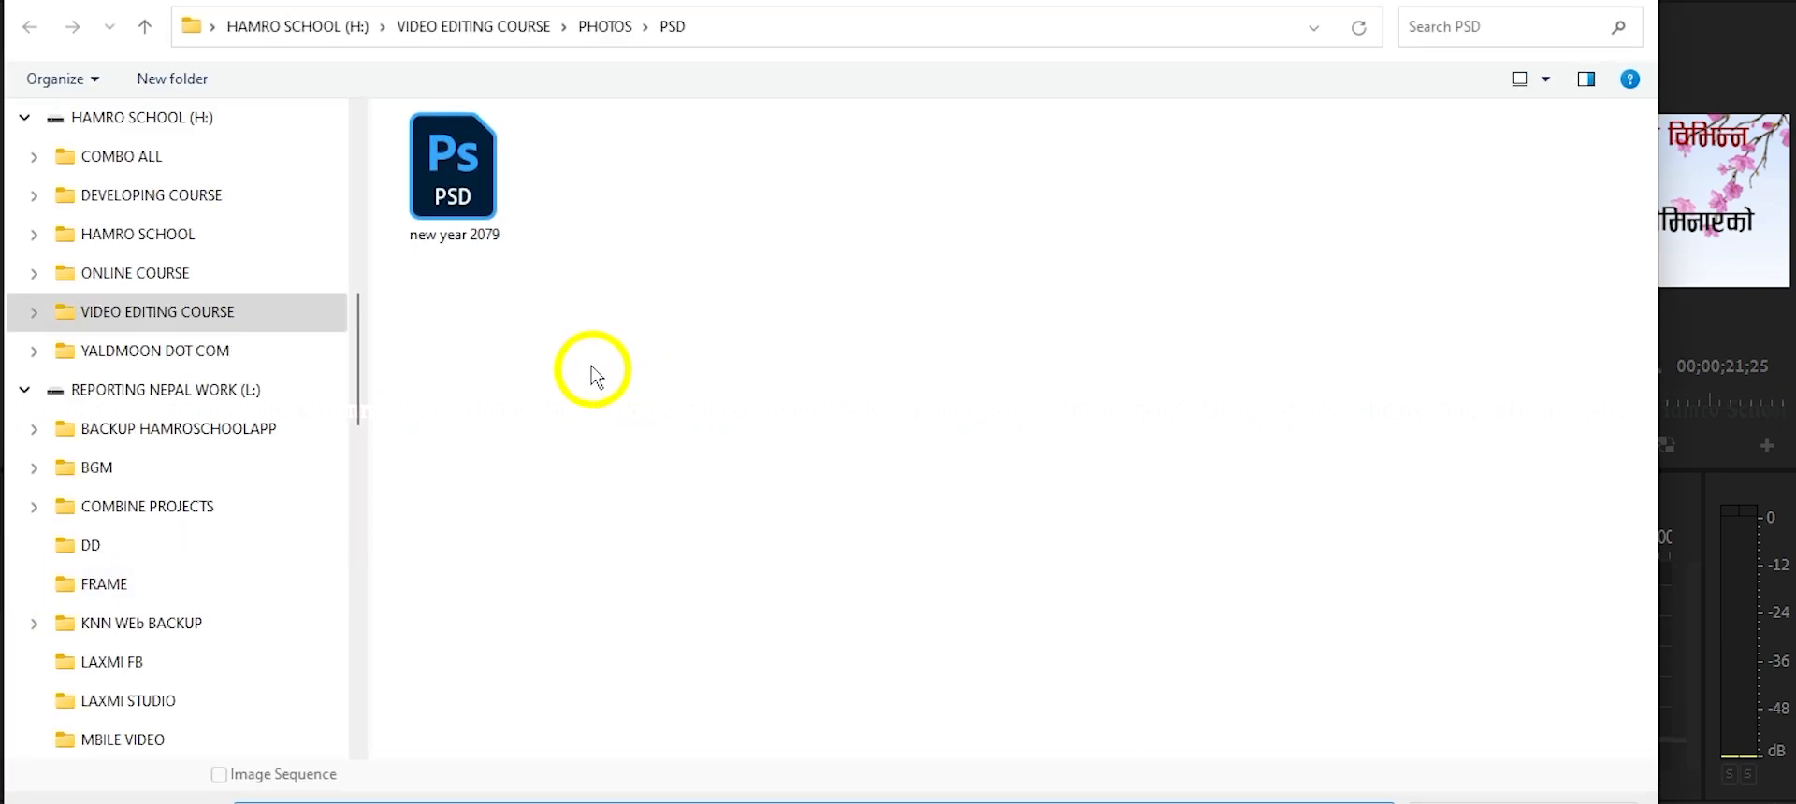
click(462, 196)
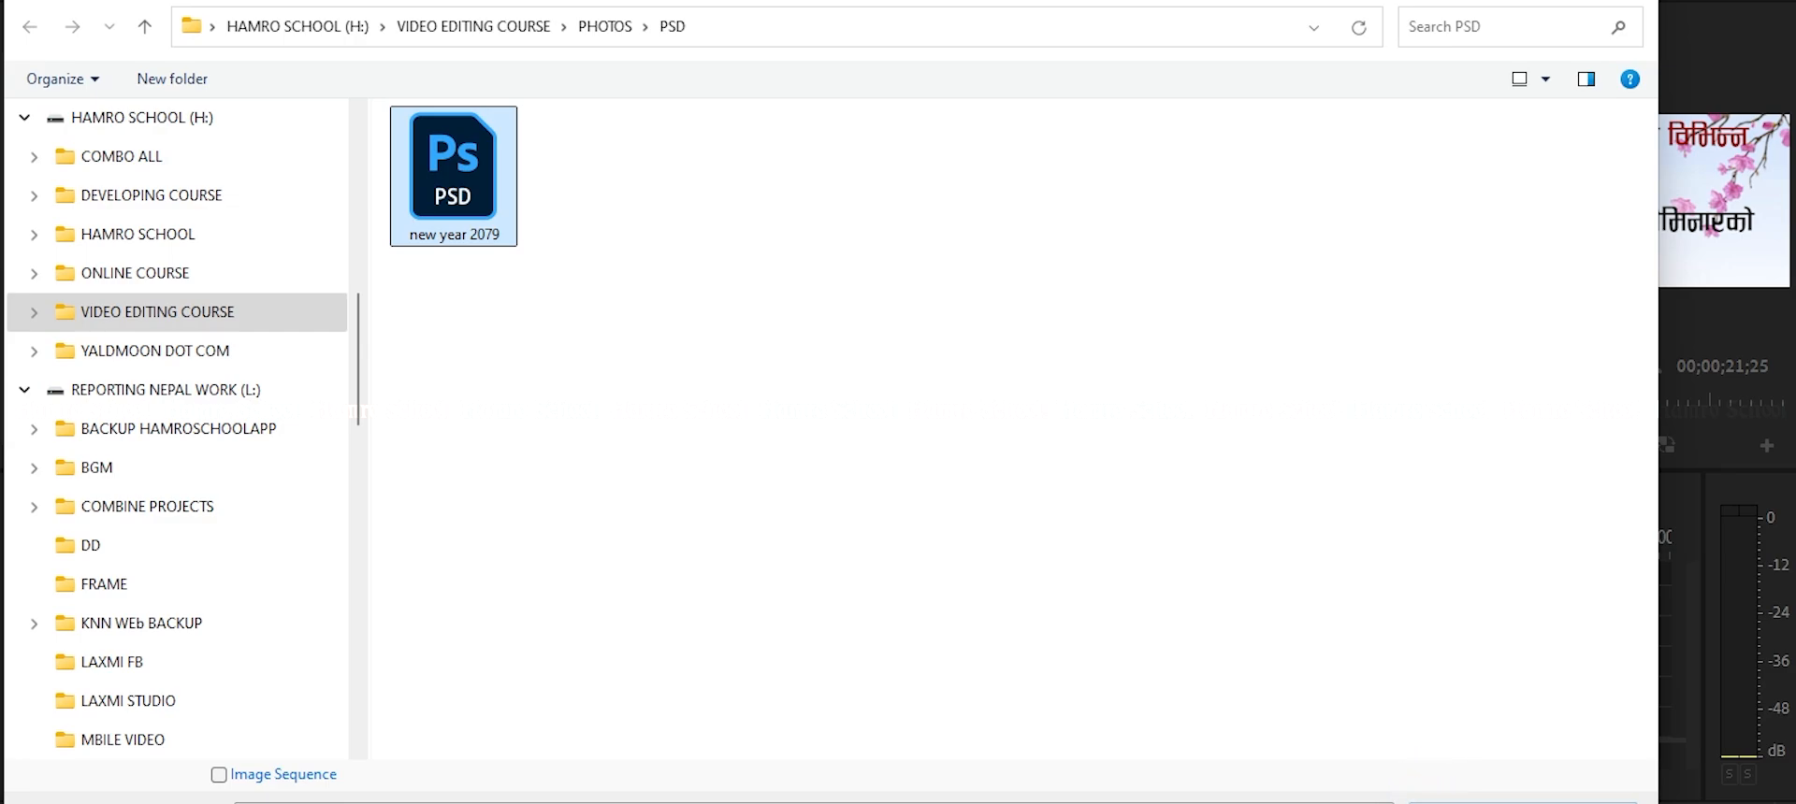
click(1524, 803)
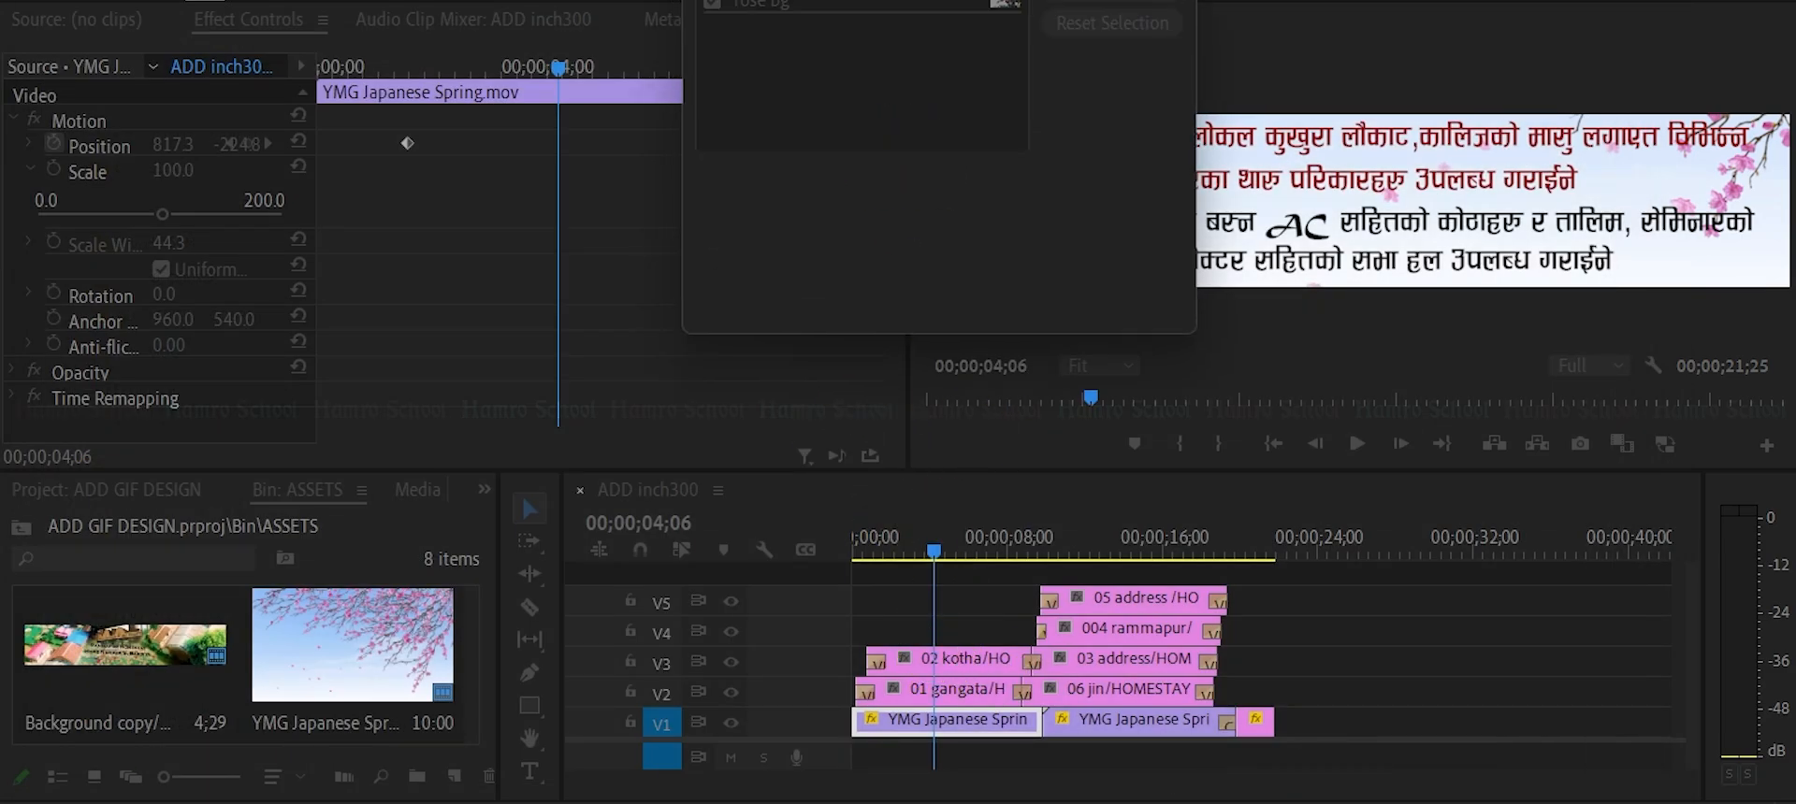
click(797, 140)
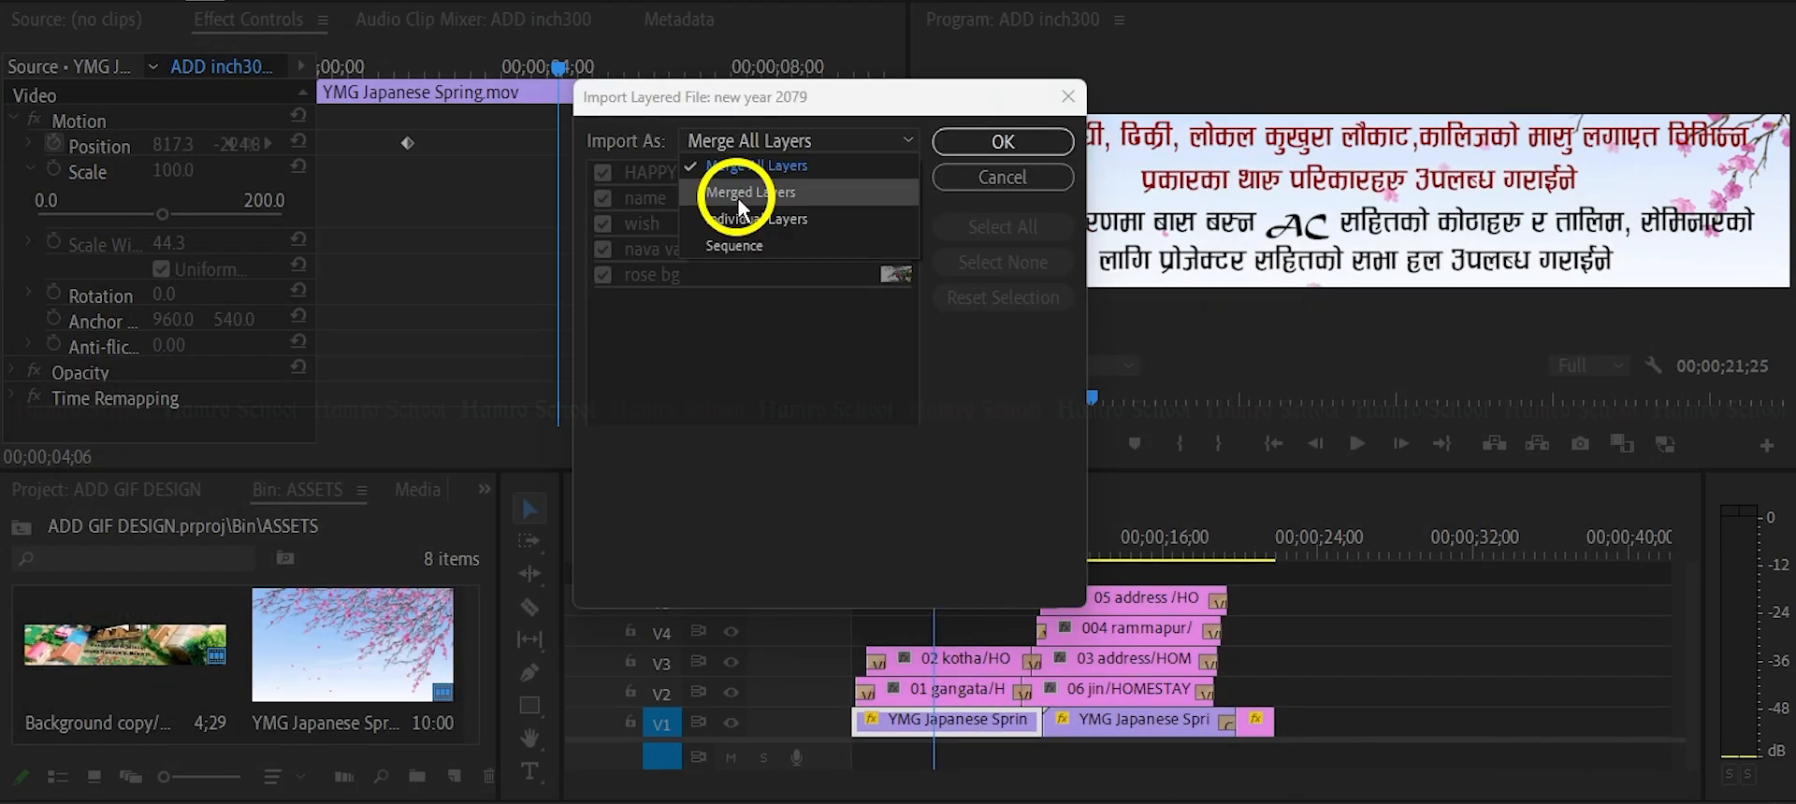
click(745, 248)
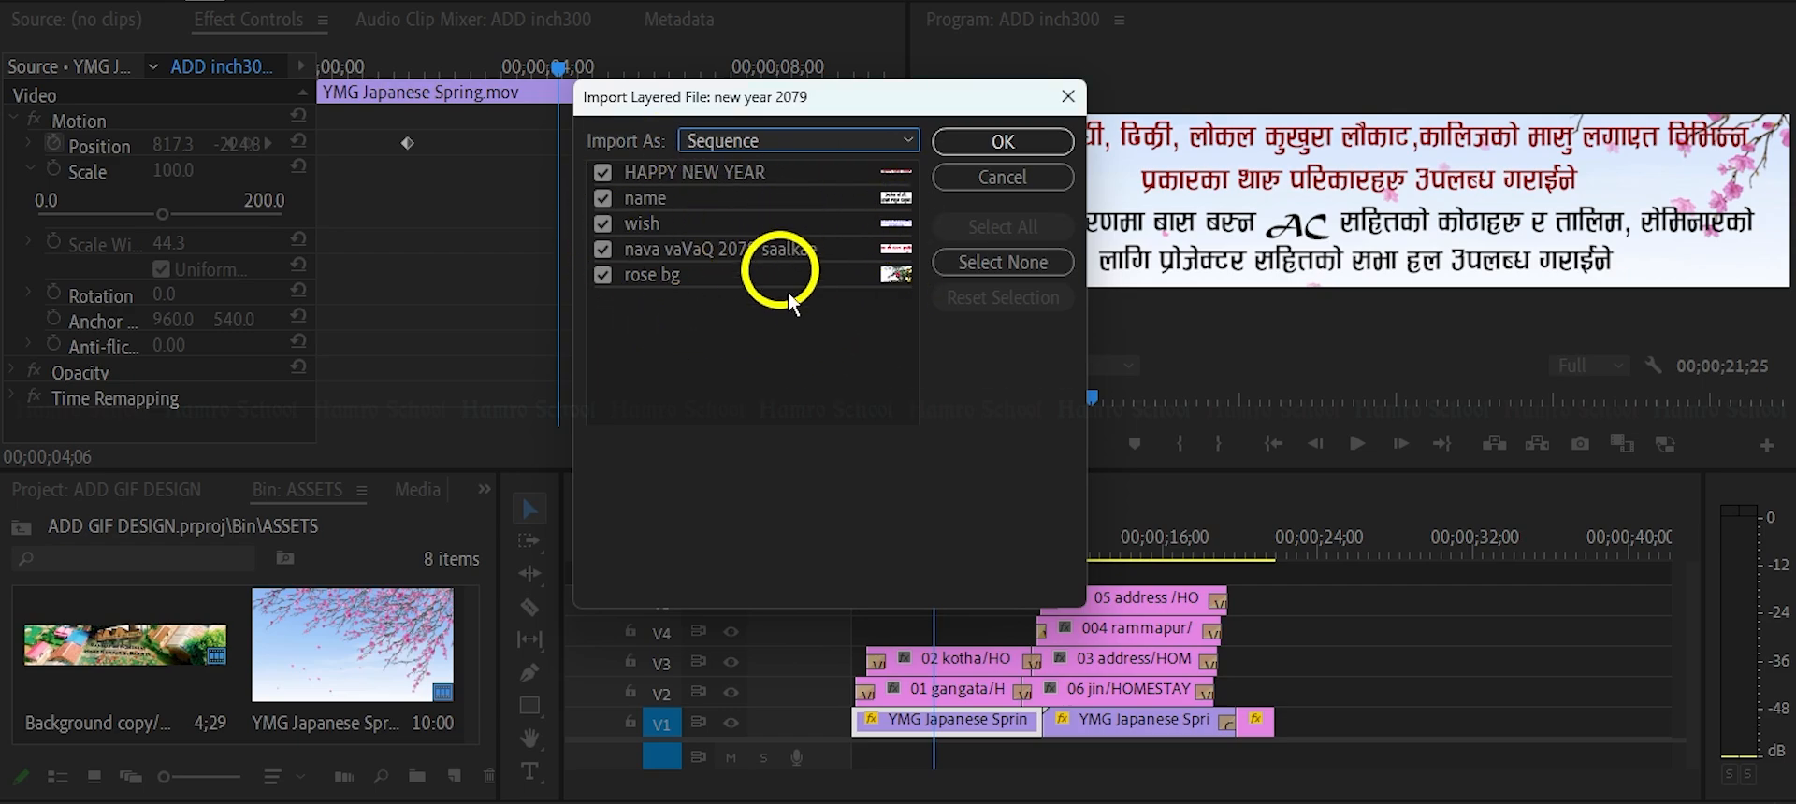
click(1069, 94)
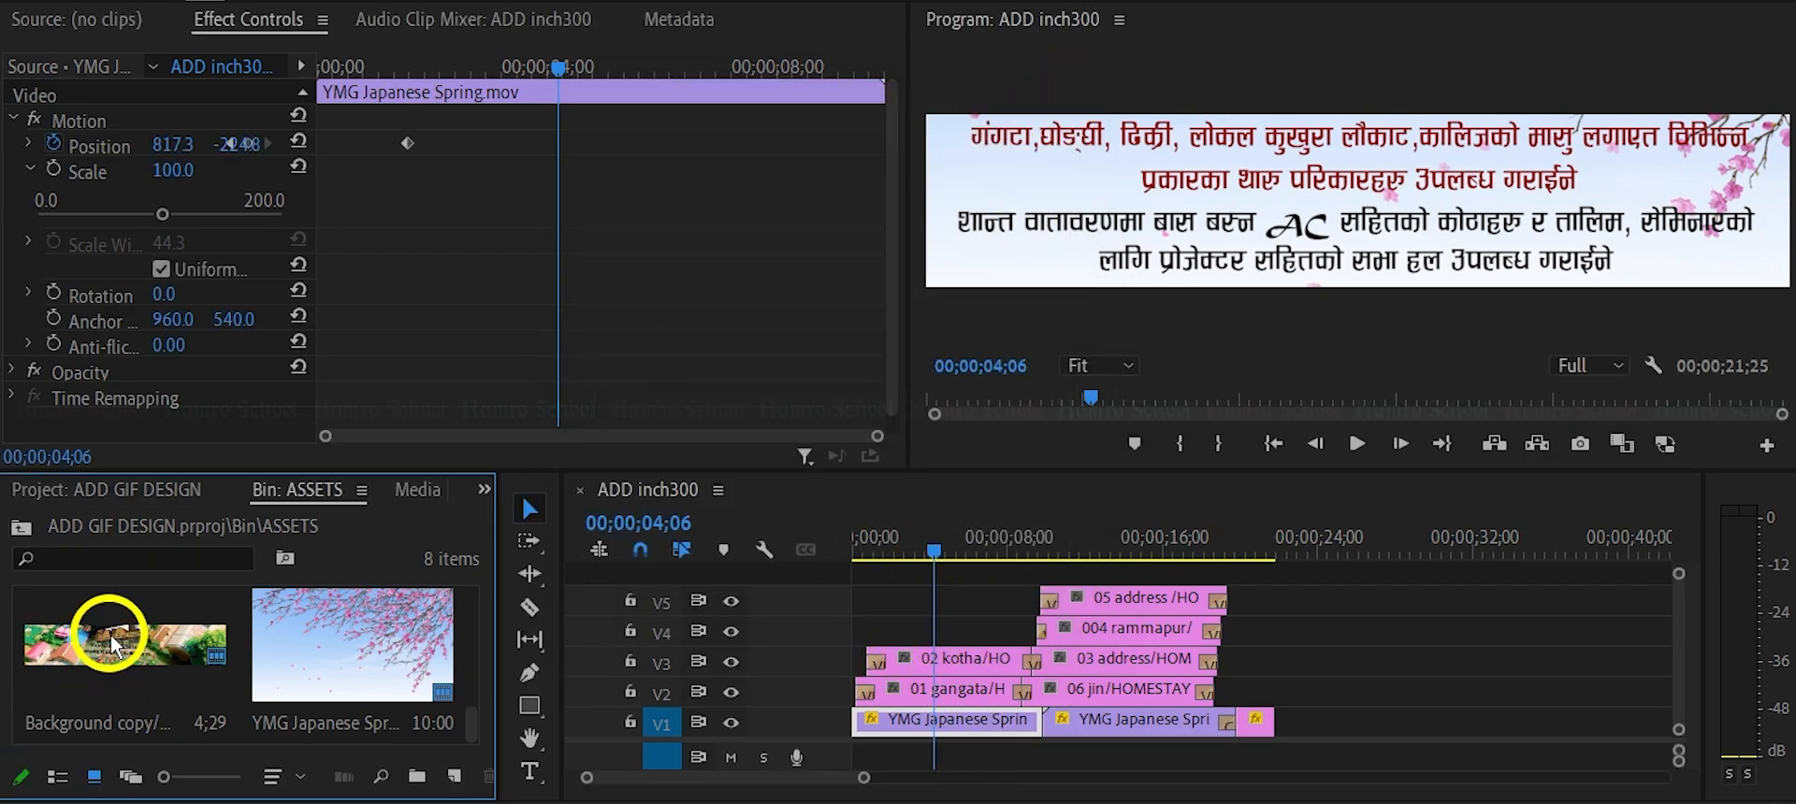
View the Background copy image in the Source monitor and preview the opening seconds of the ADD inch300 sequence.
double_click(111, 643)
drag(110, 644, 1038, 601)
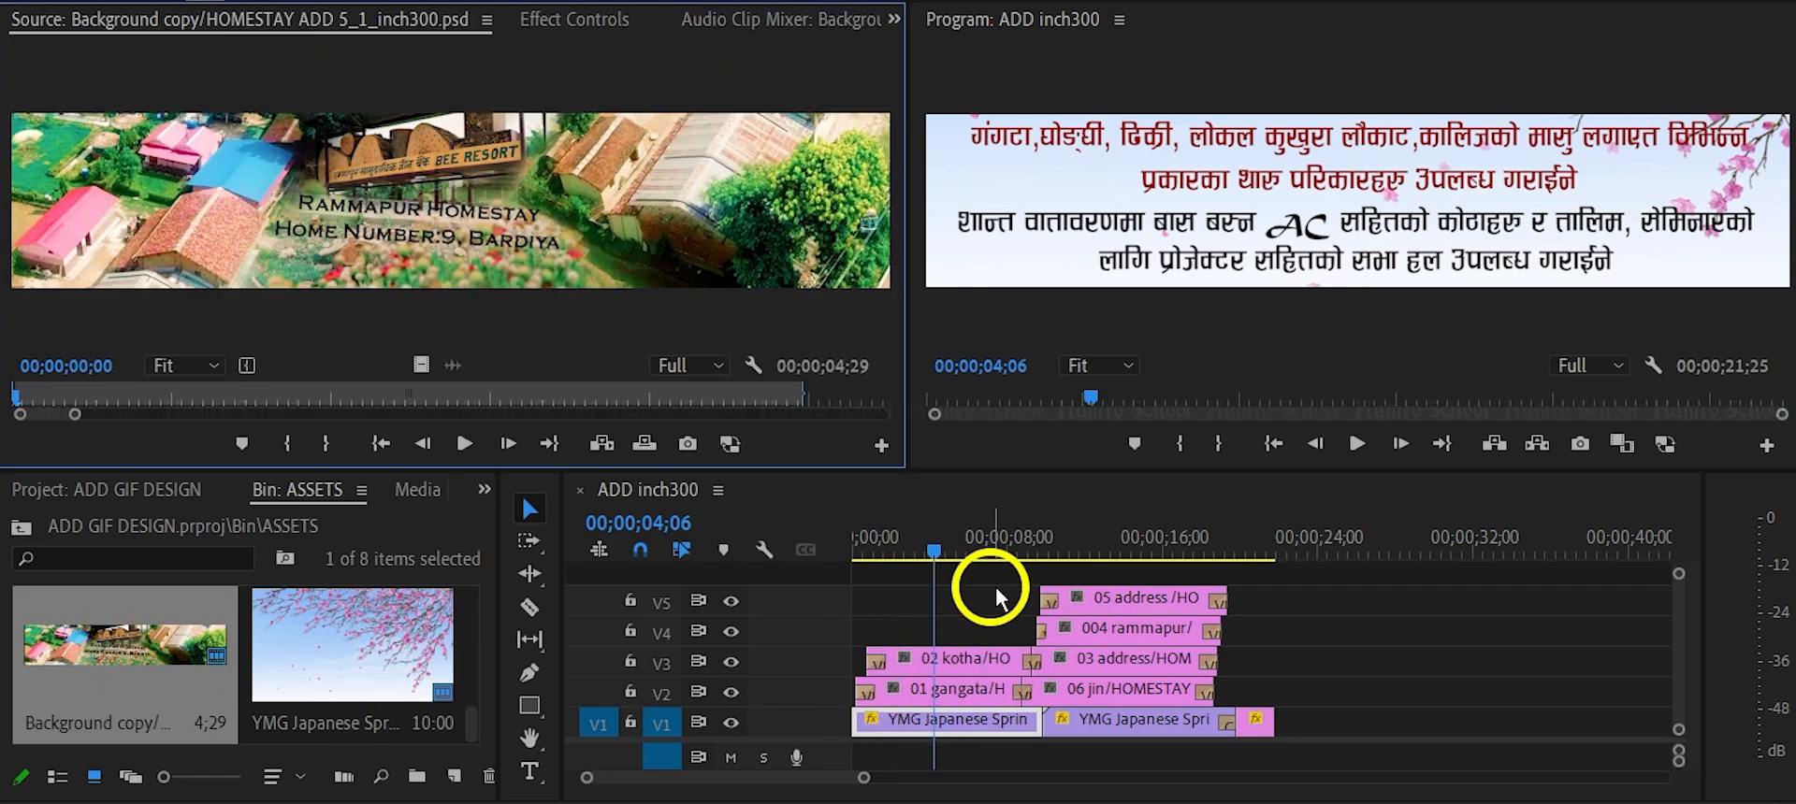
drag(935, 550, 822, 564)
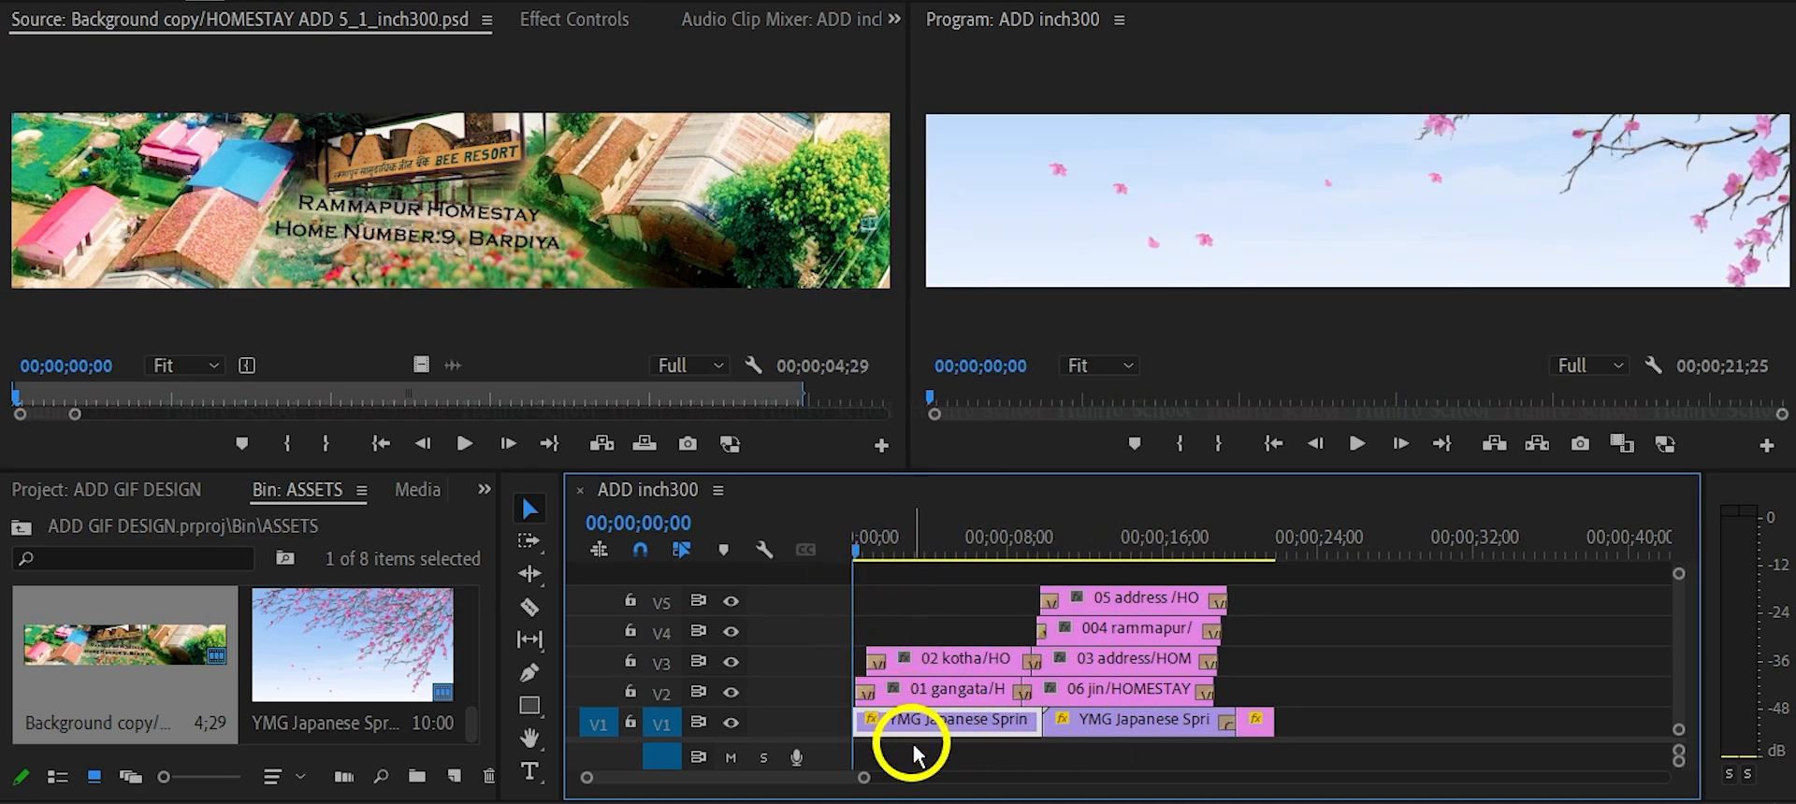
key(space)
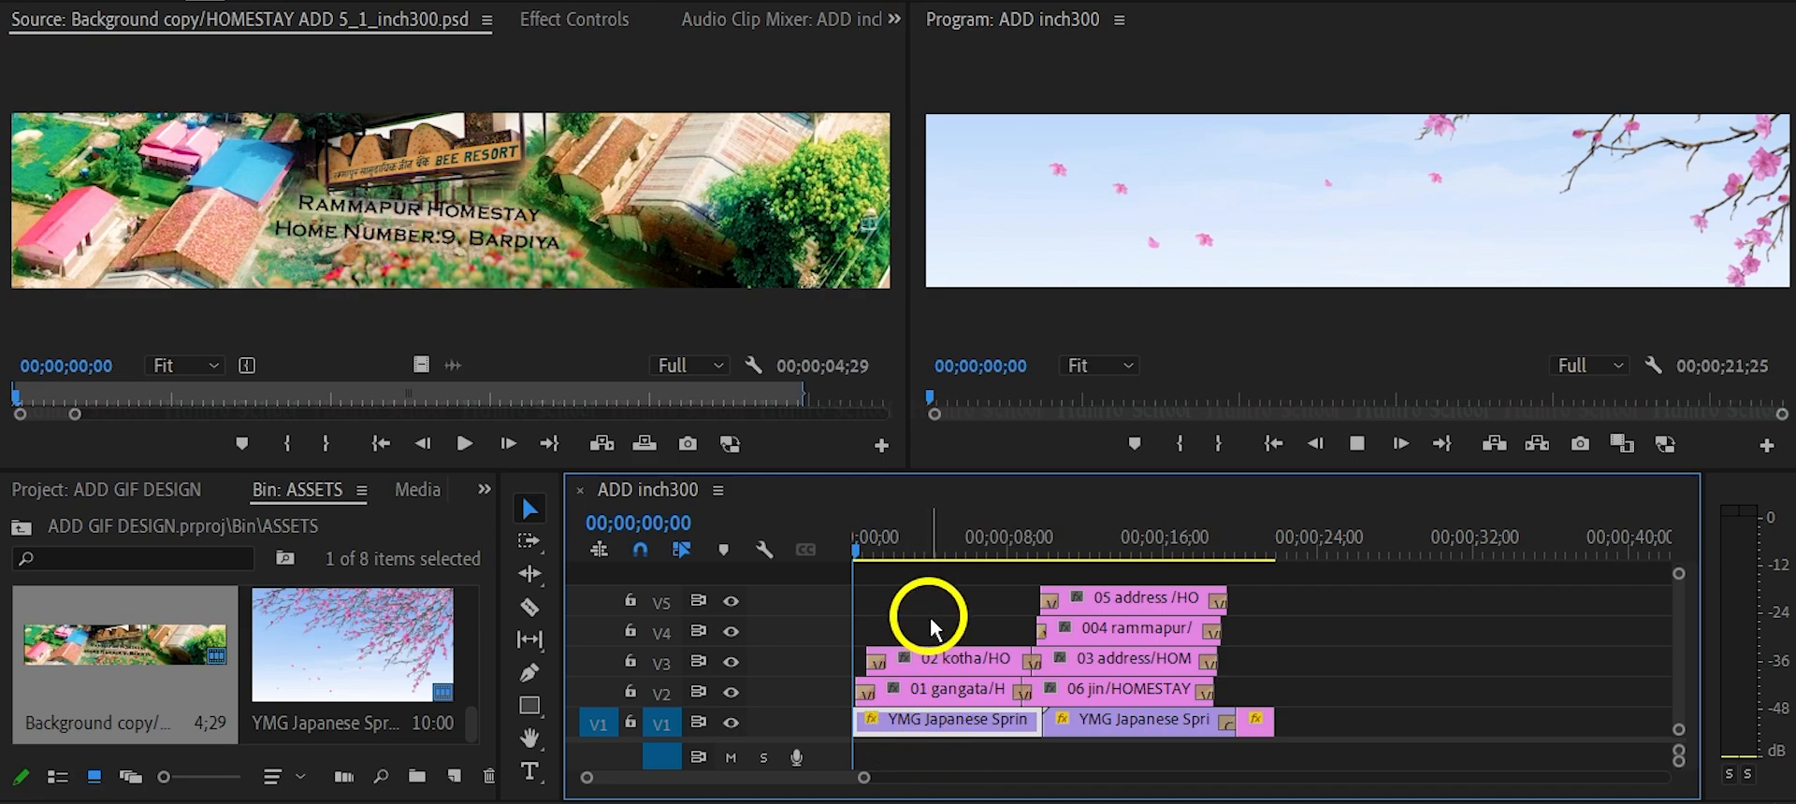
click(890, 553)
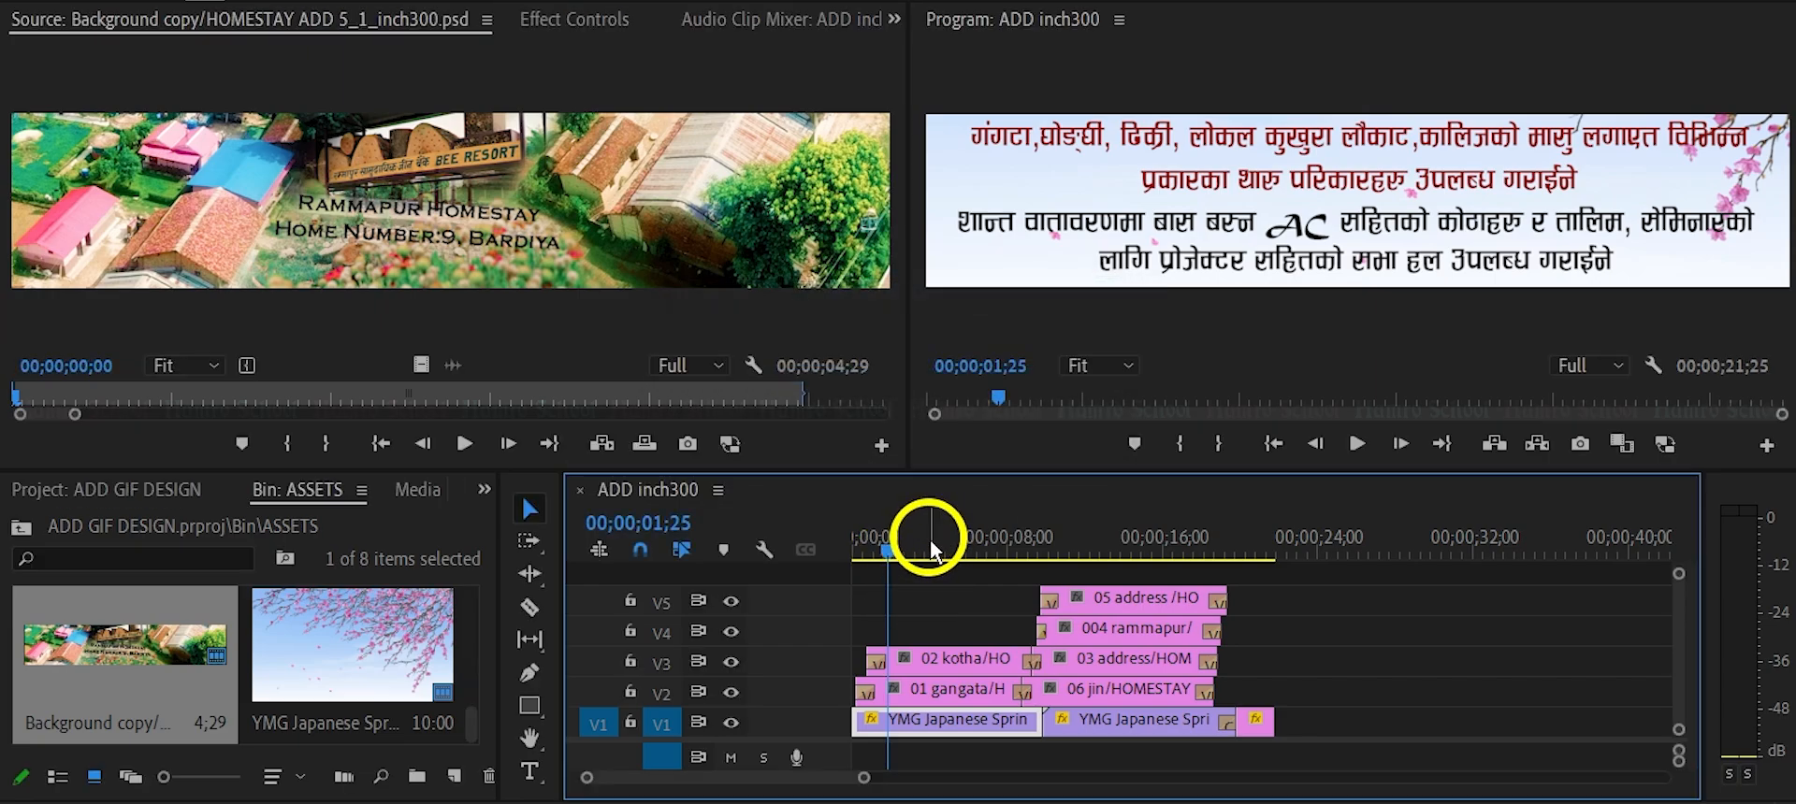
click(922, 550)
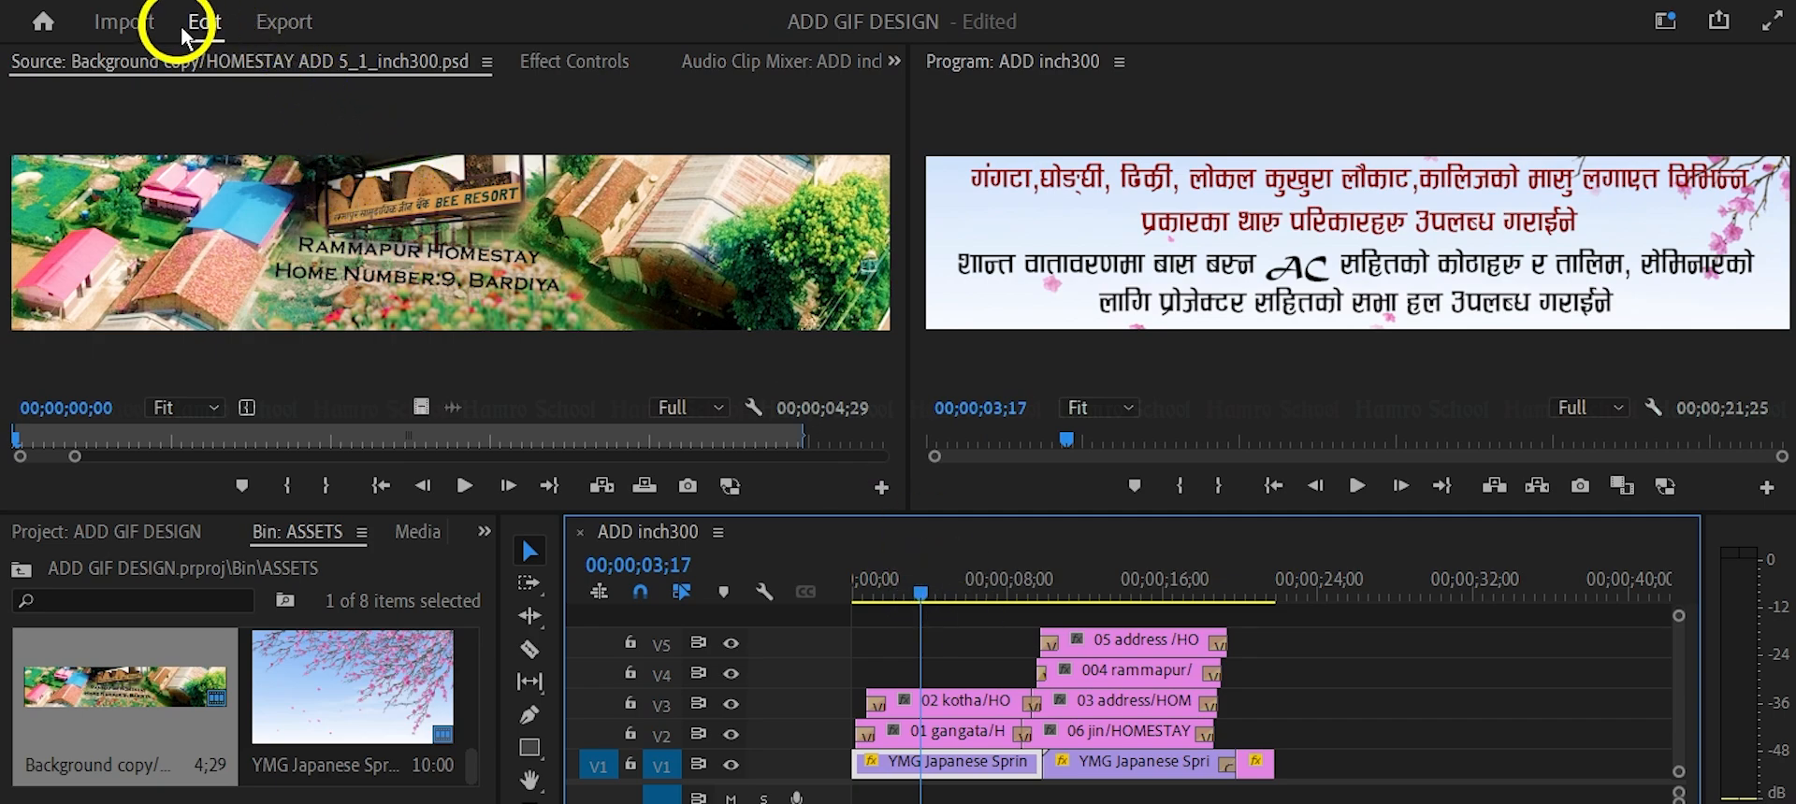
Open the export settings for ADD inch300, with the Entire Source range and the Match Source - Adaptive High Bitrate preset.
click(285, 23)
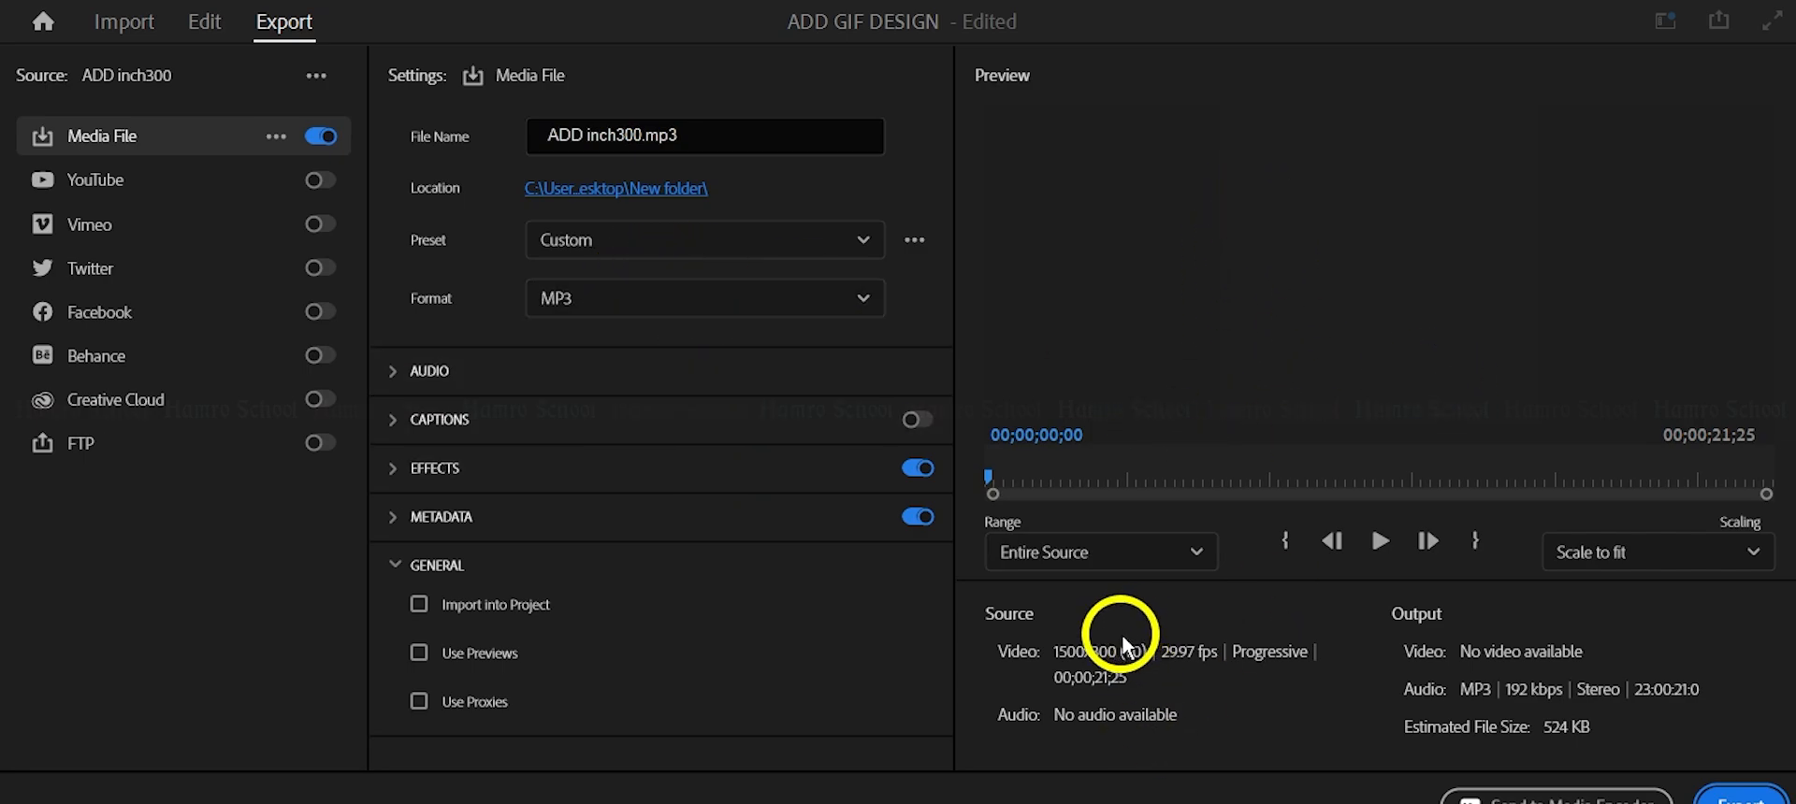
click(1064, 553)
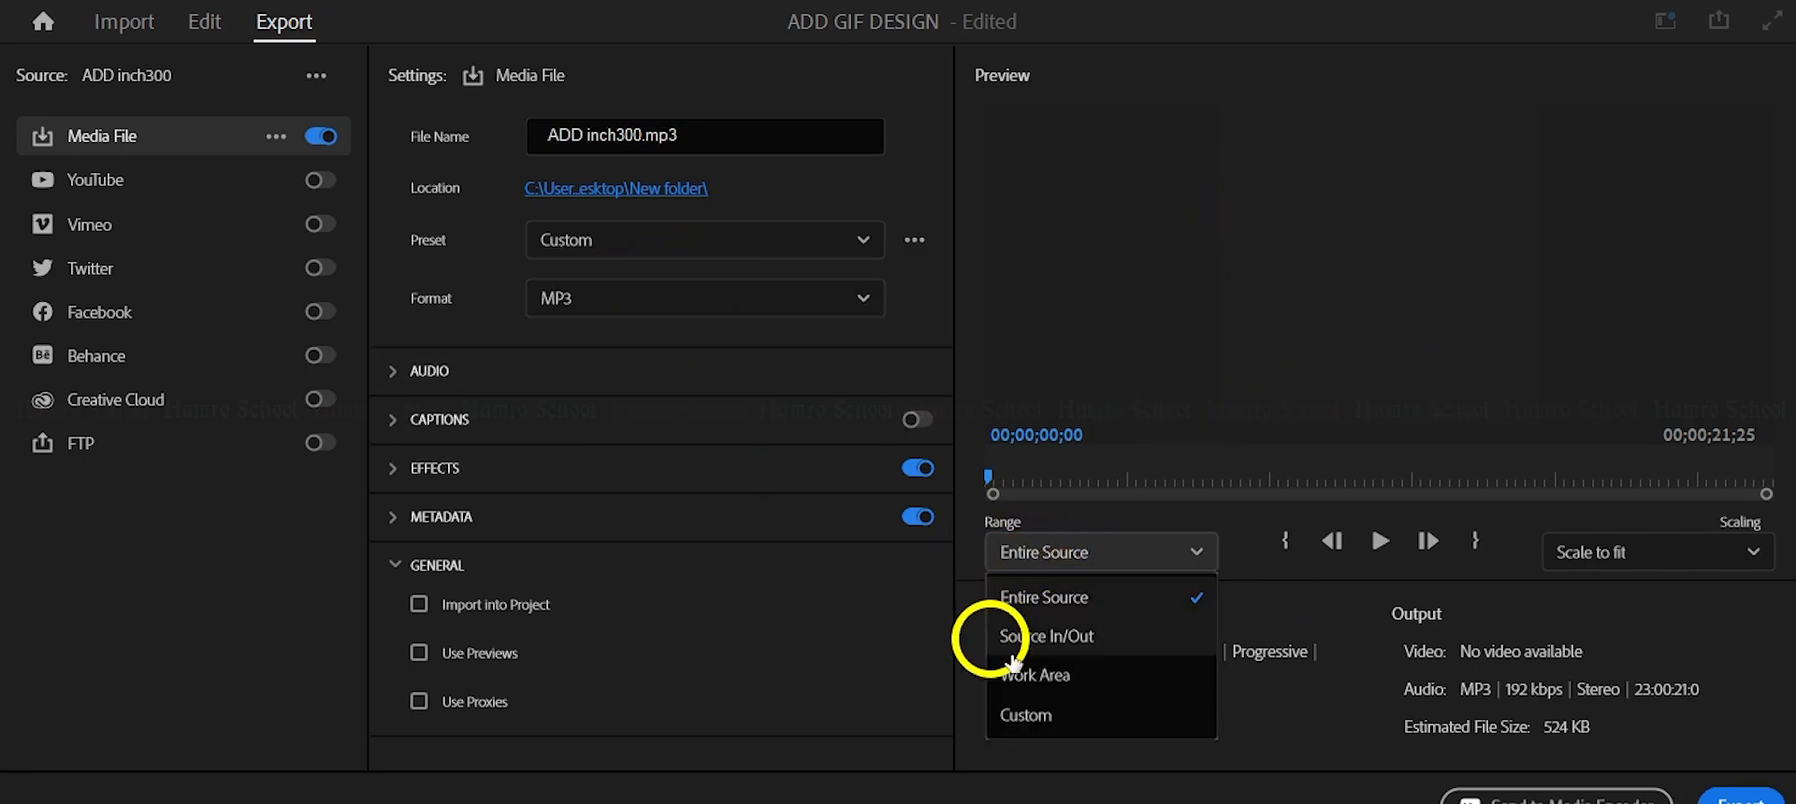
click(1071, 596)
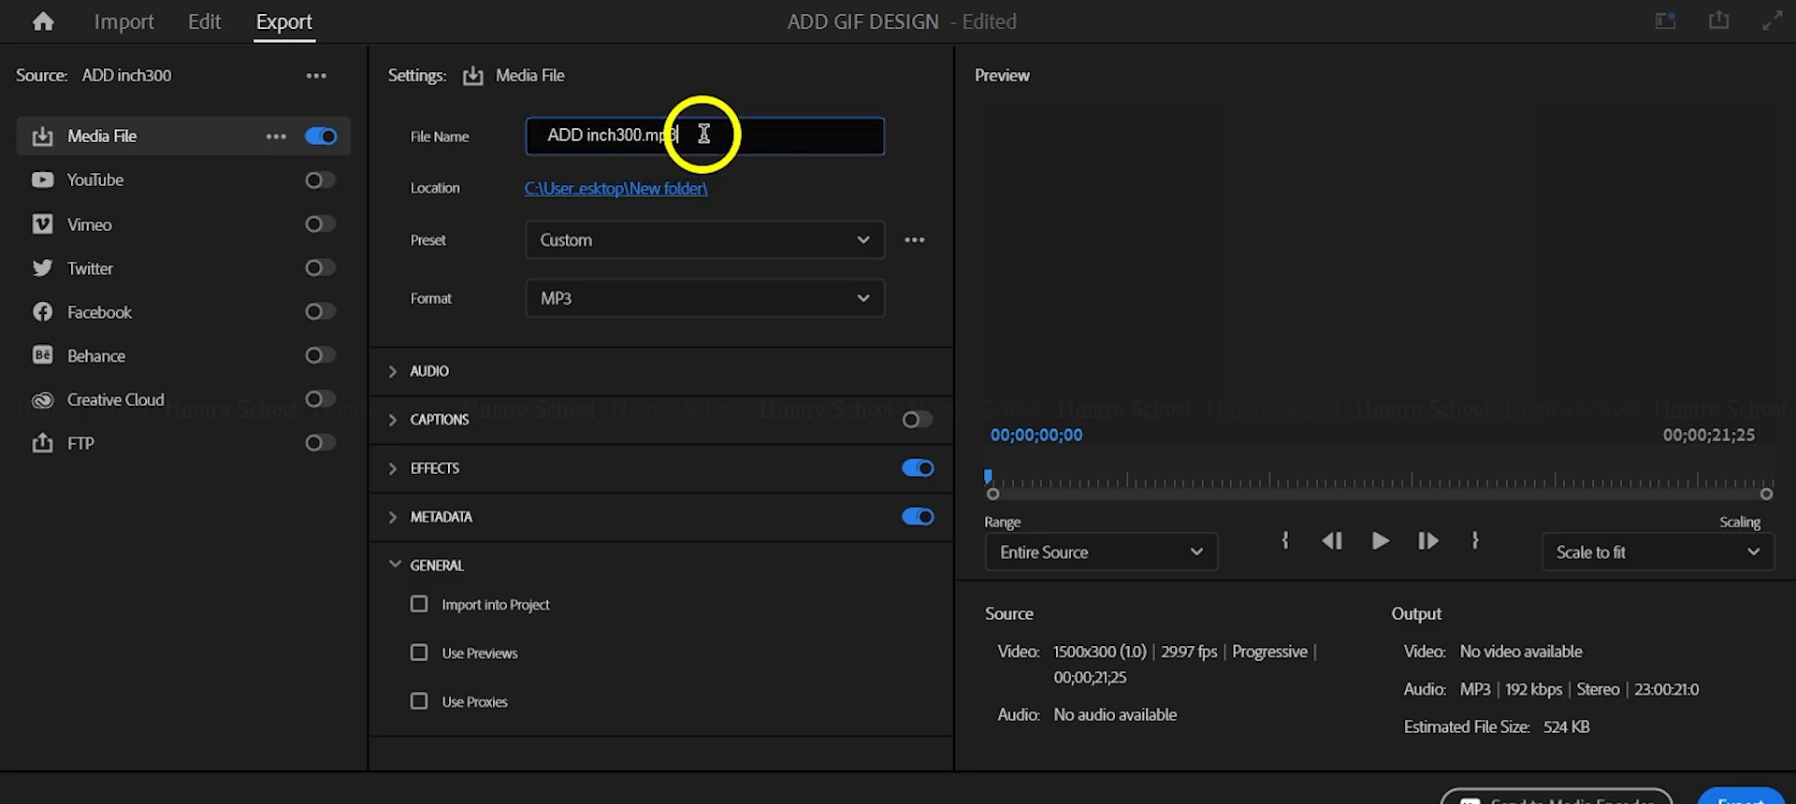
click(580, 184)
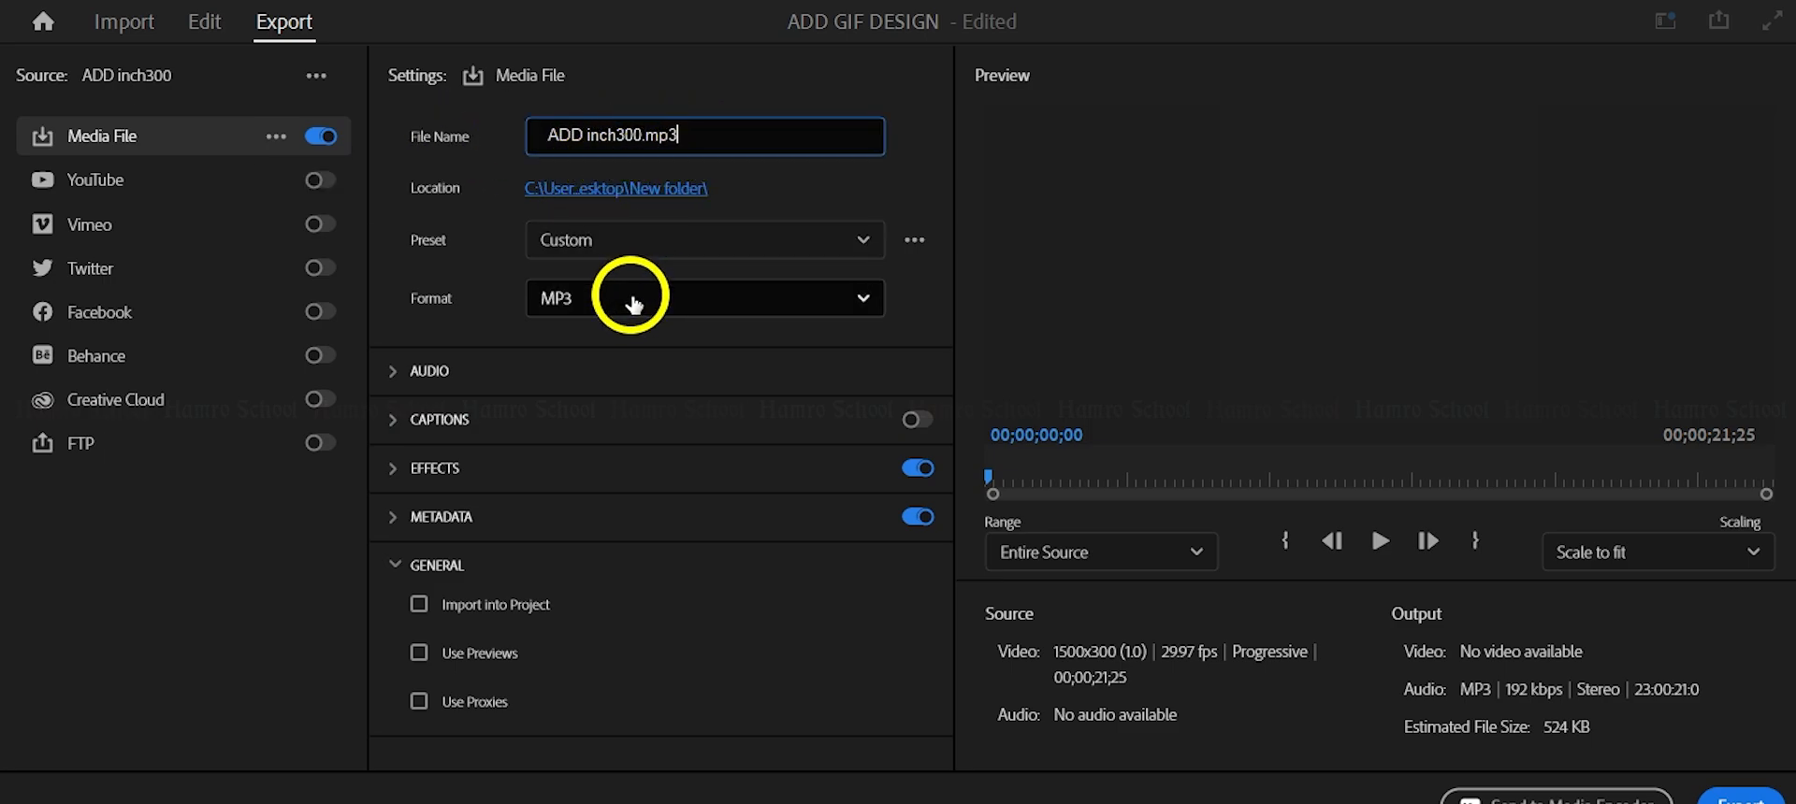
click(632, 238)
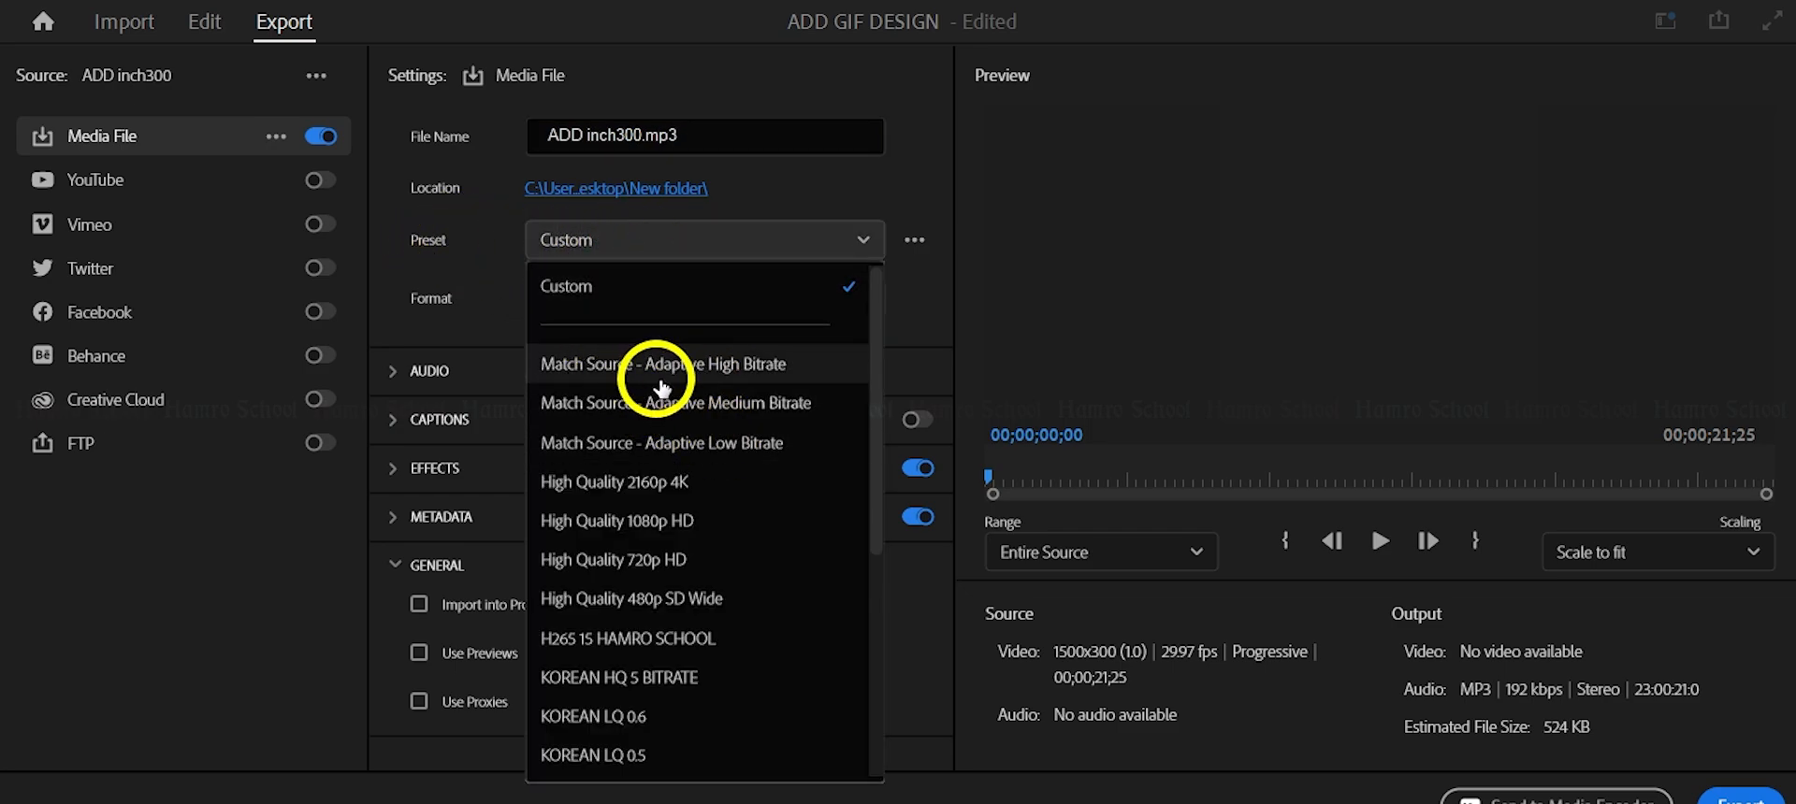
click(711, 367)
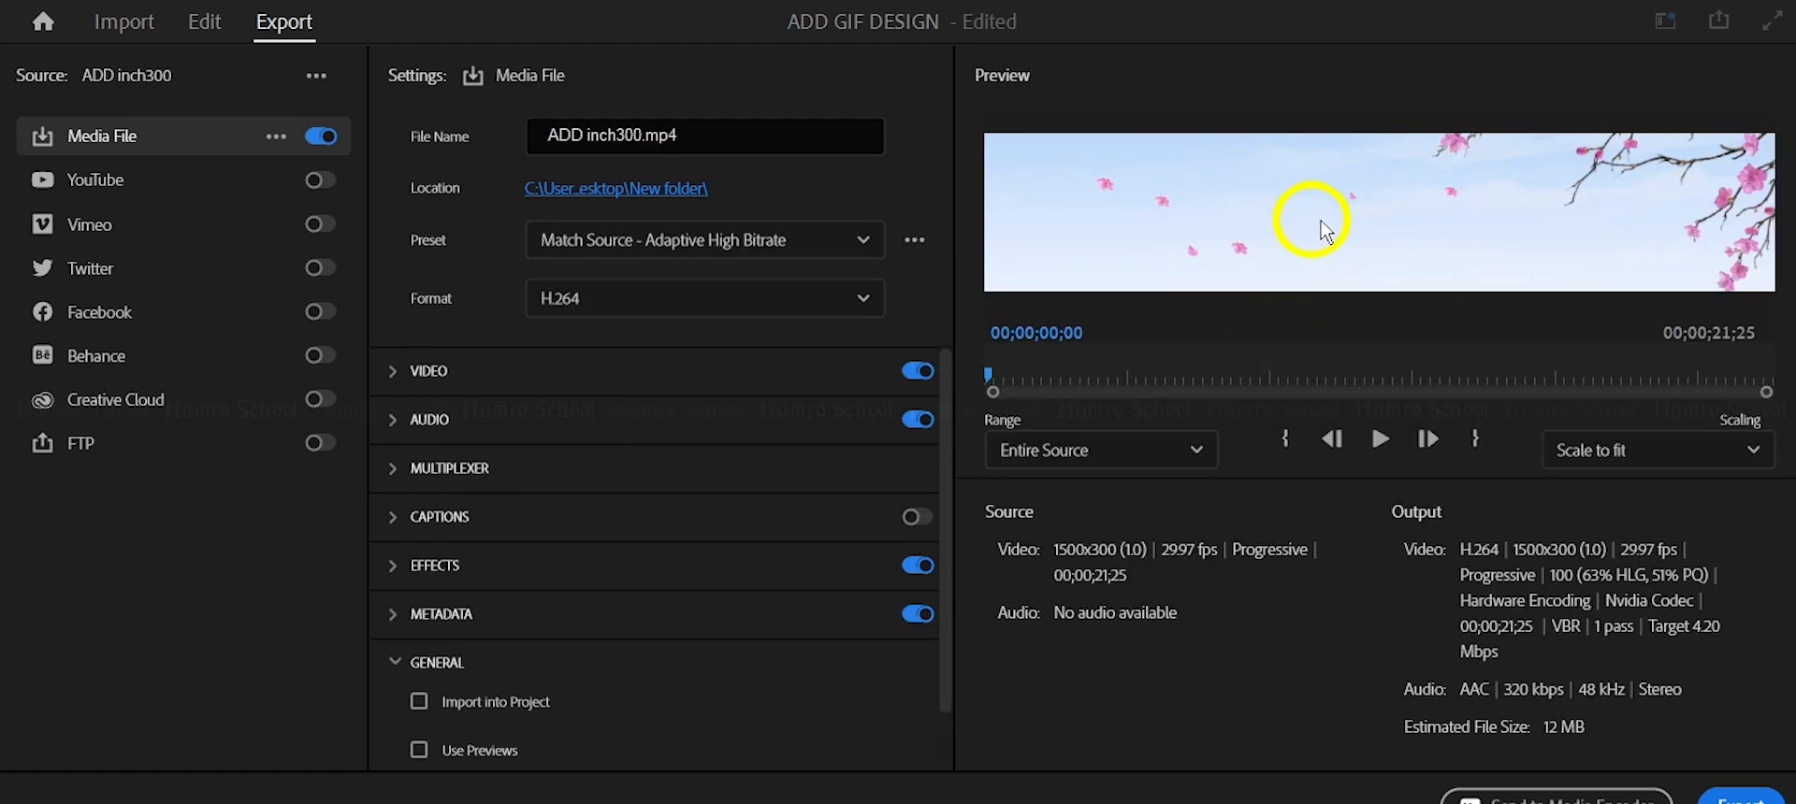
Set the export format to Animated GIF and export the sequence as ADD inch300.gif.
click(619, 301)
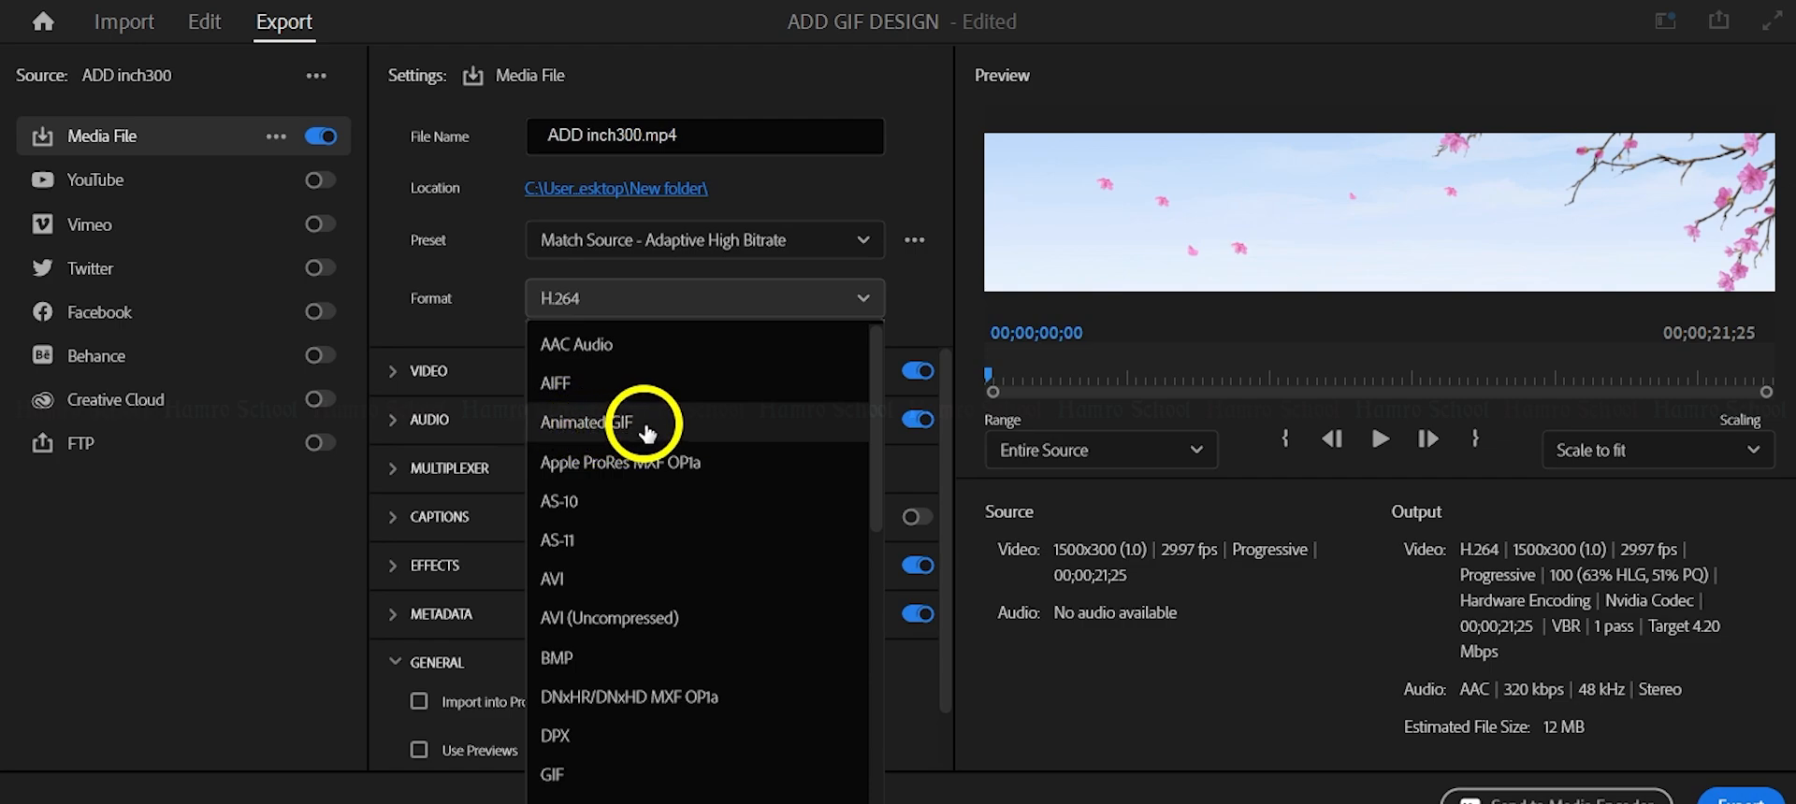
click(595, 426)
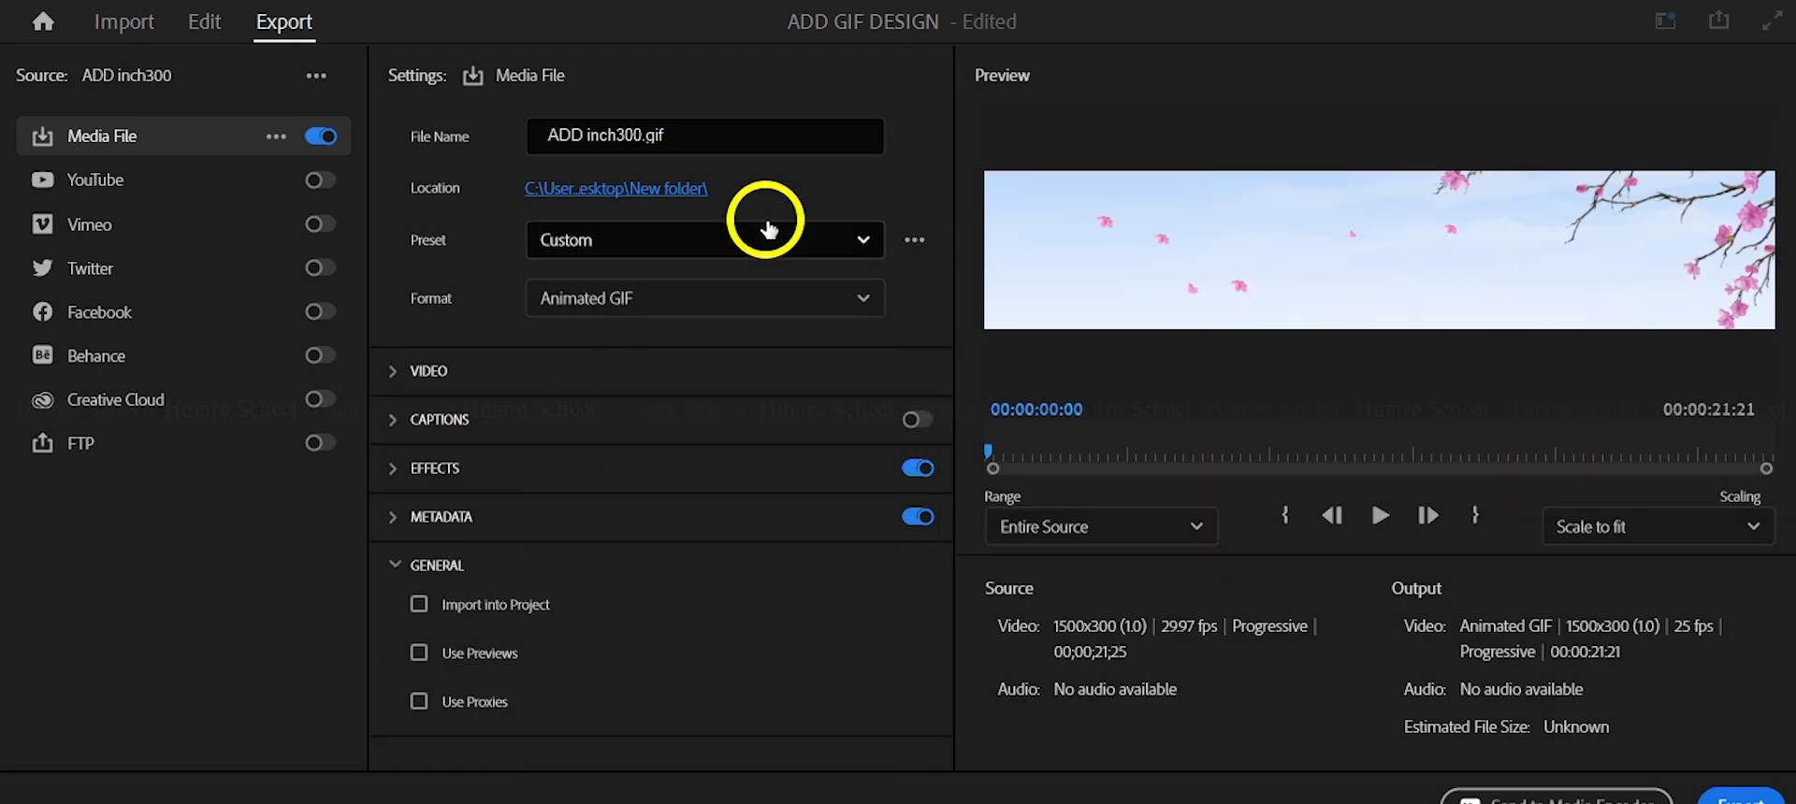
click(436, 565)
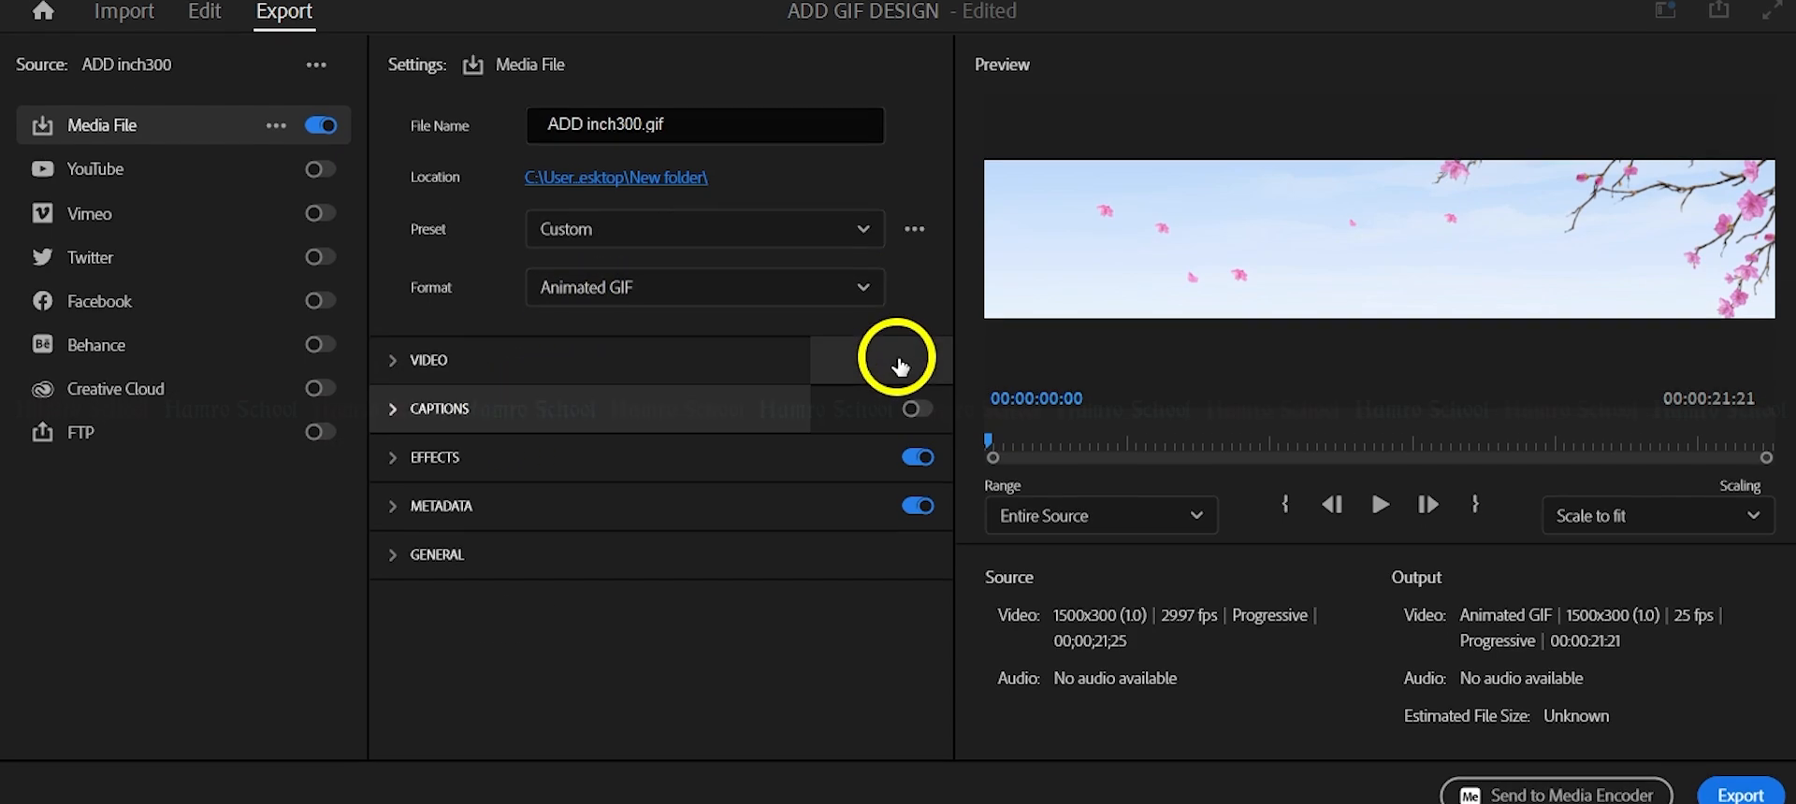
click(1750, 769)
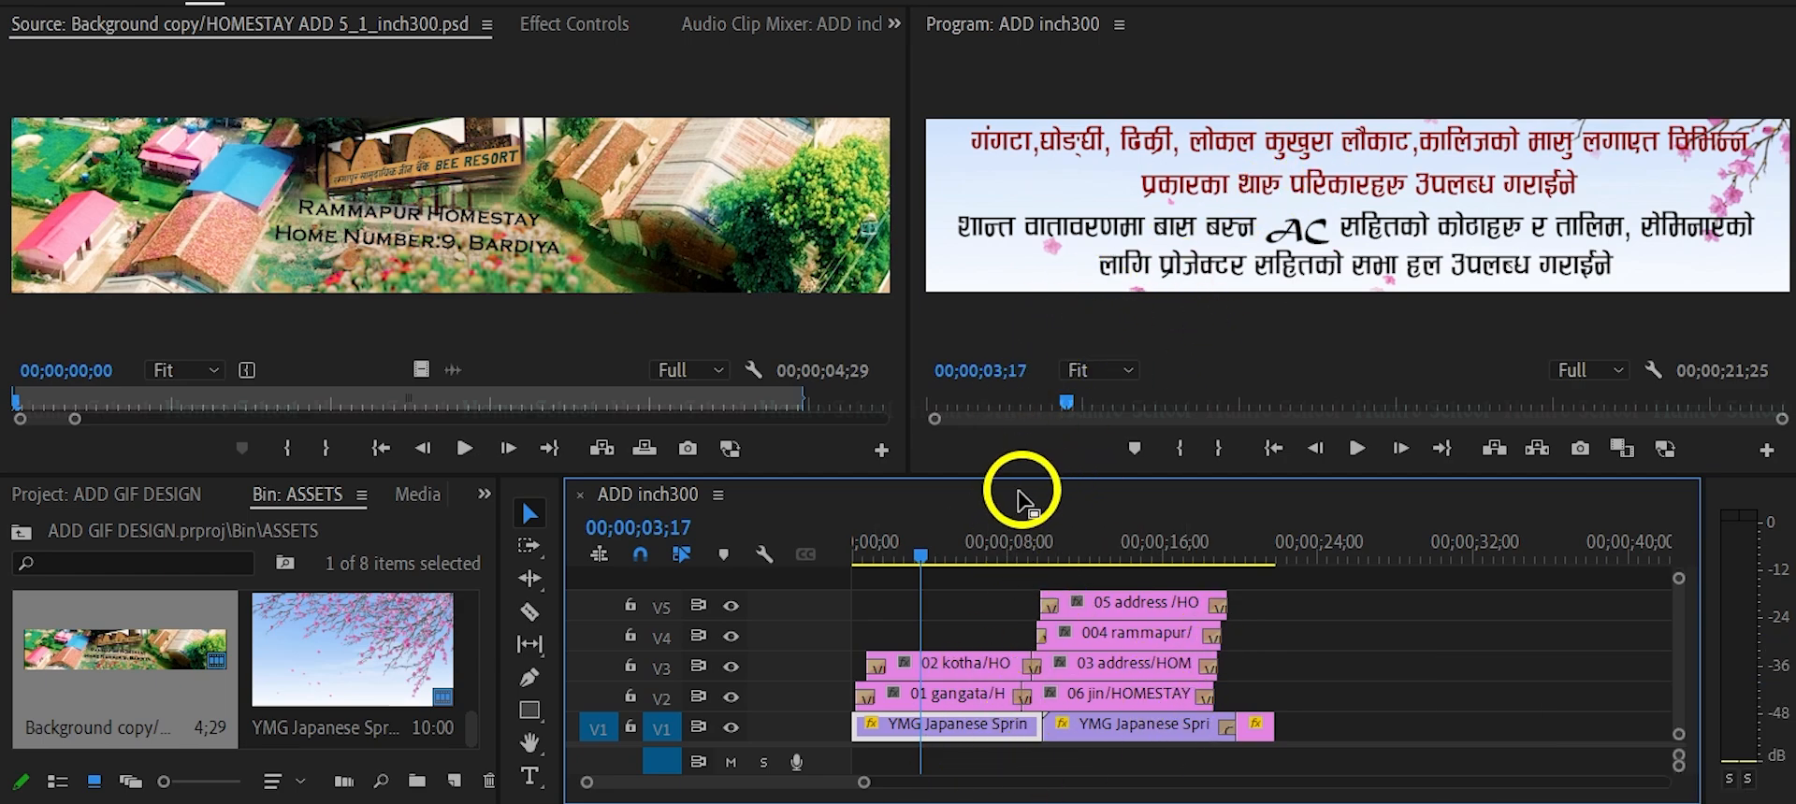
Switch to File Explorer and open the exported ADD inch300 GIF on the HAMRO SCHOOL (H:) drive to watch its animation.
click(566, 802)
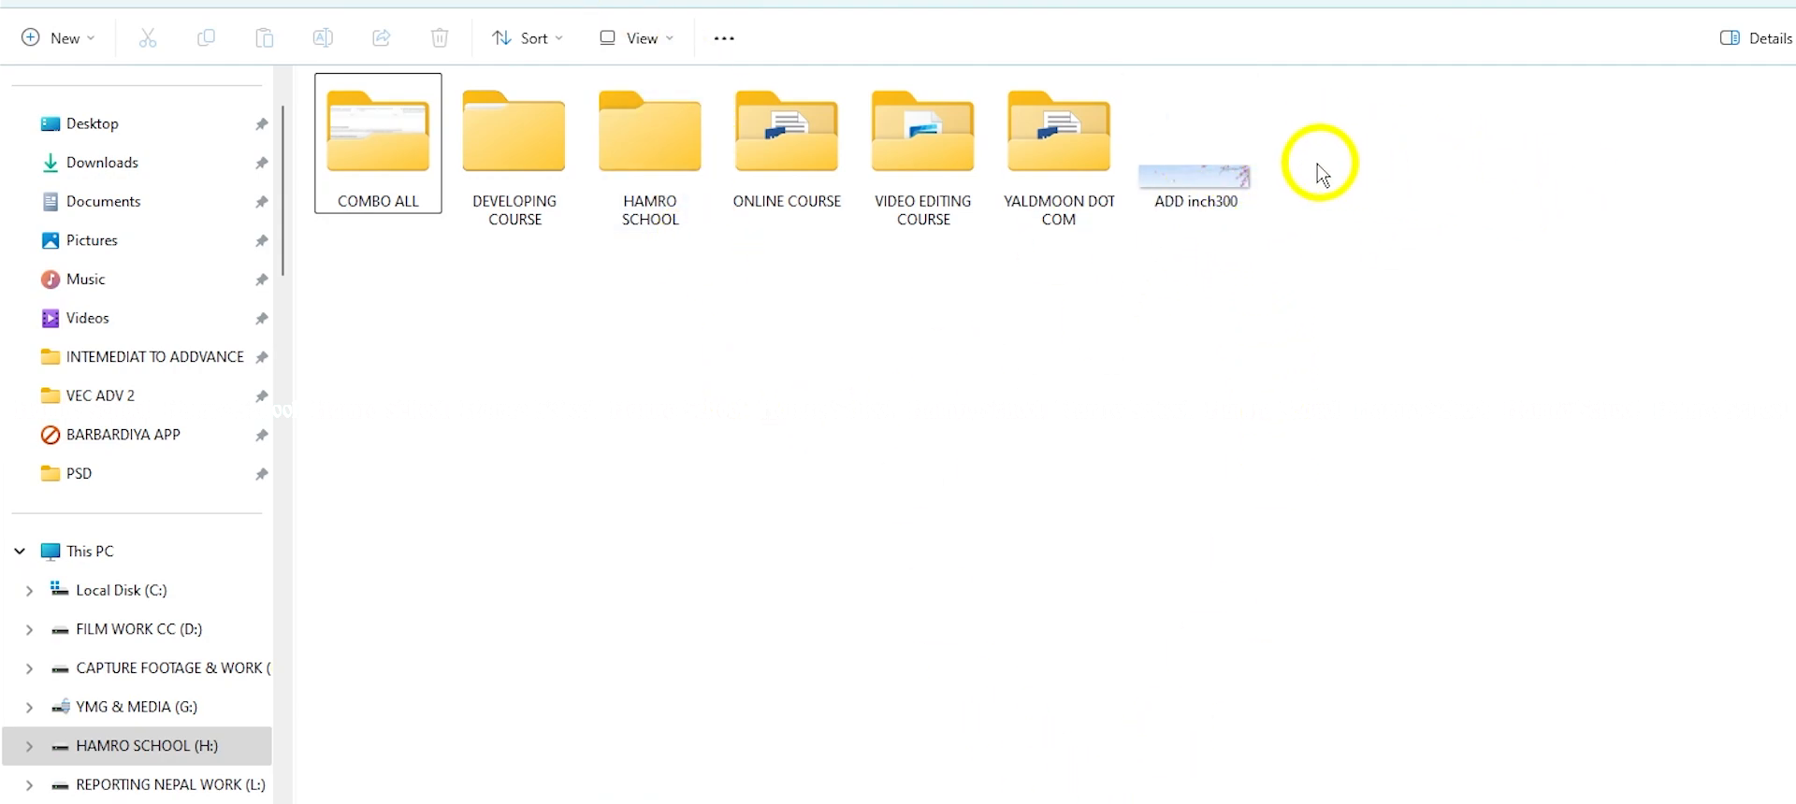
double_click(1186, 174)
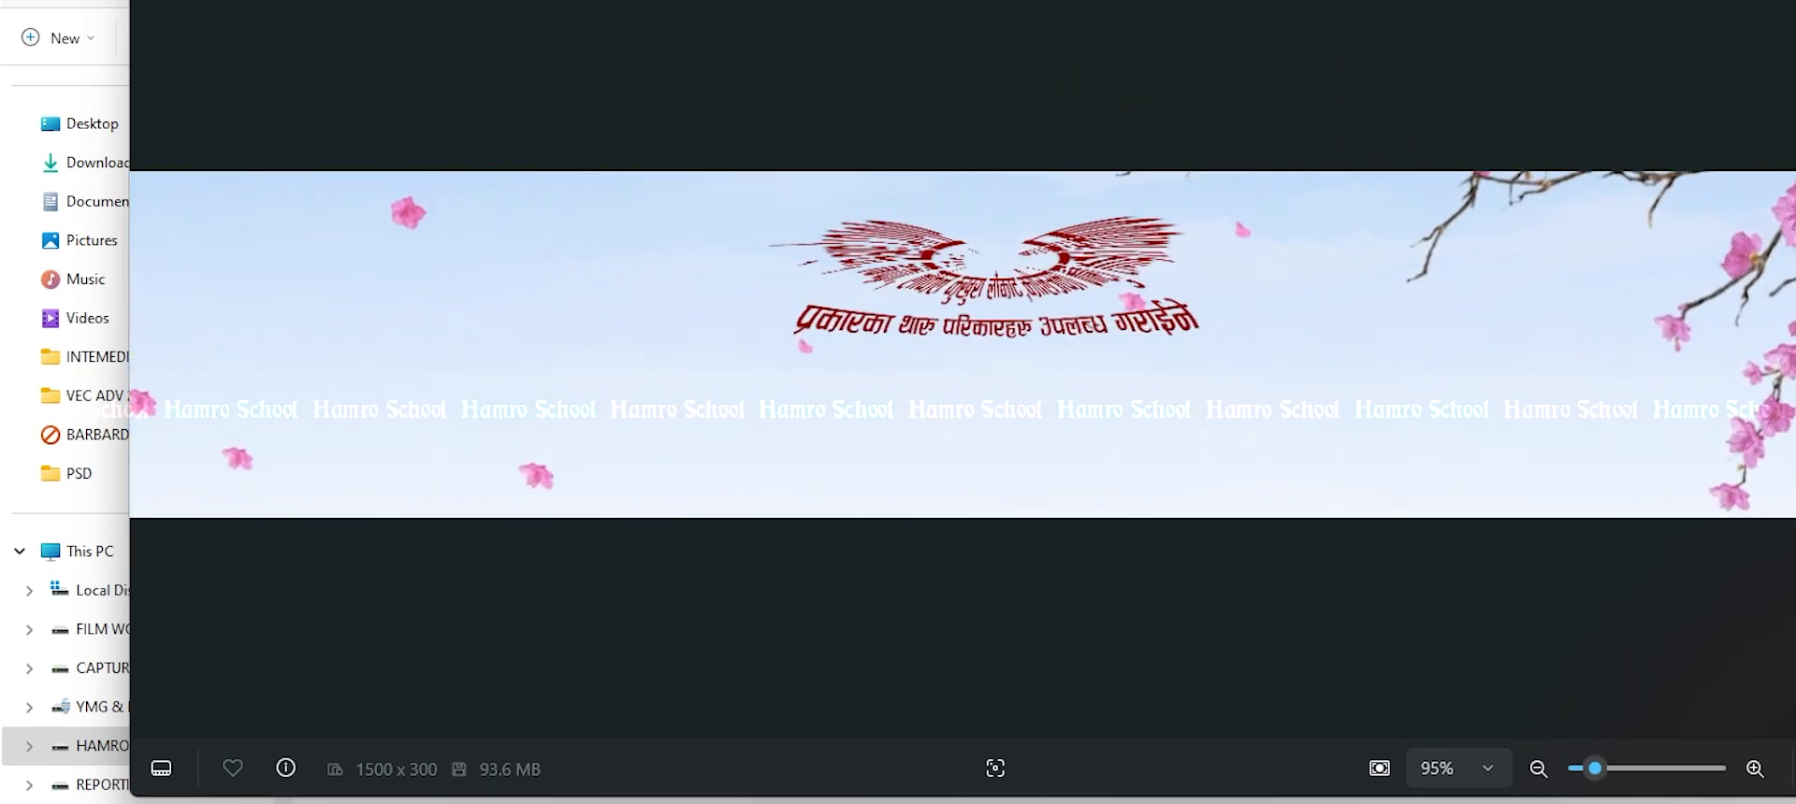
drag(991, 1, 893, 18)
drag(1066, 30, 1075, 31)
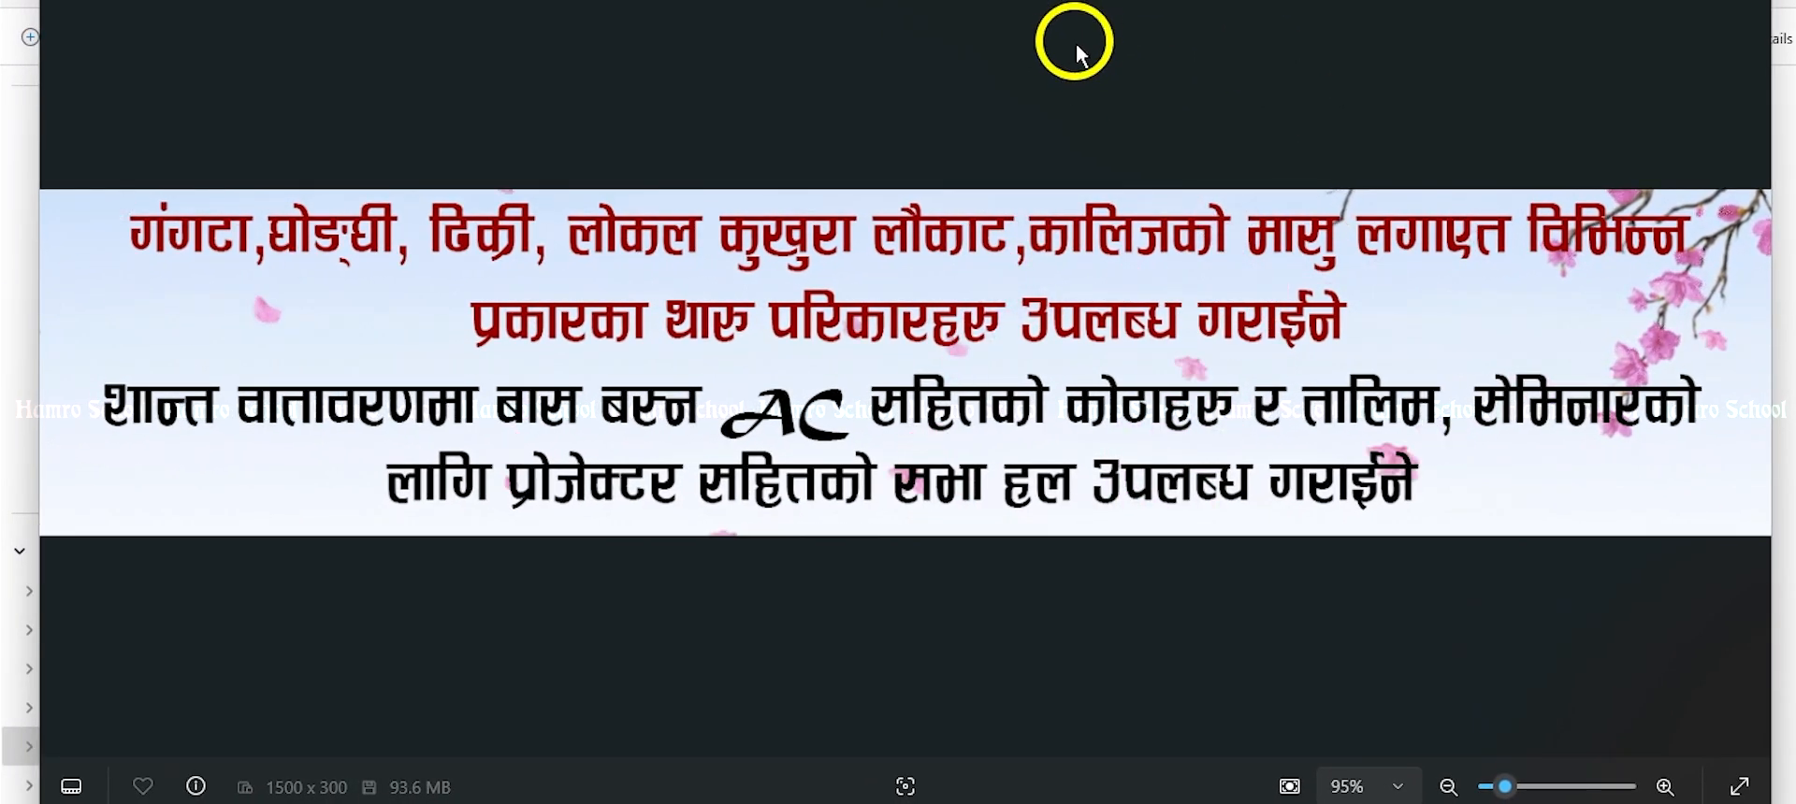